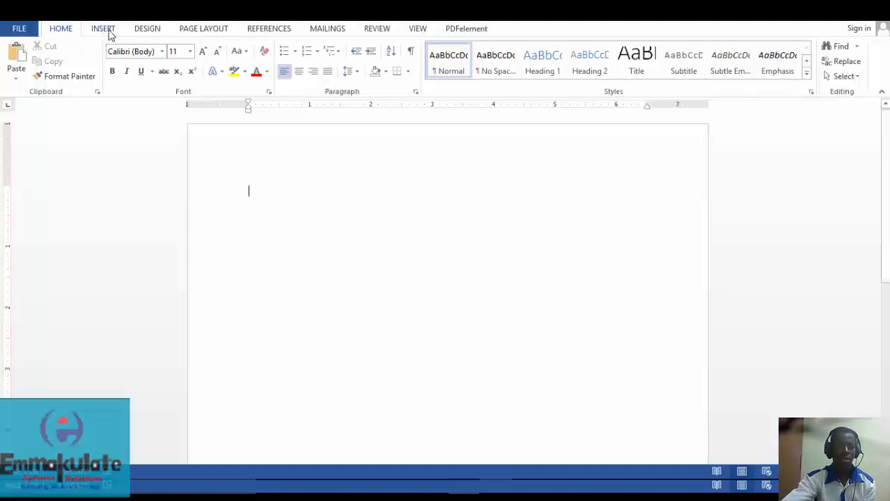
pyautogui.click(149, 30)
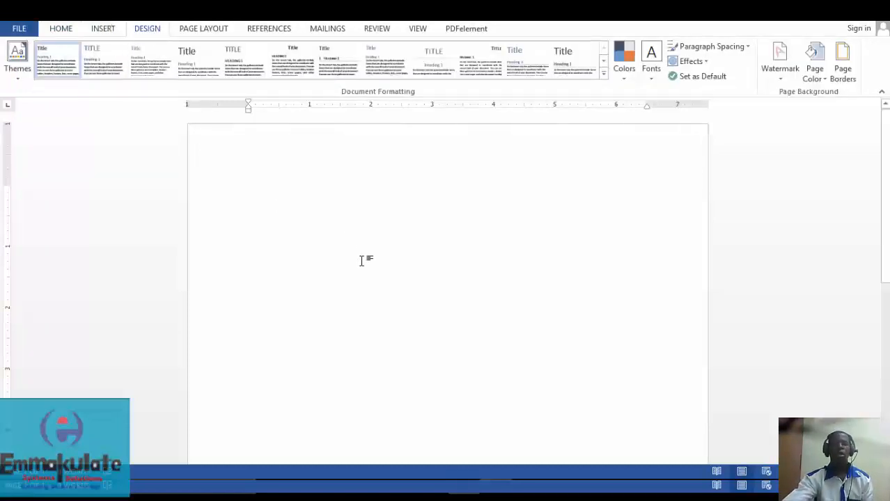
pyautogui.click(60, 32)
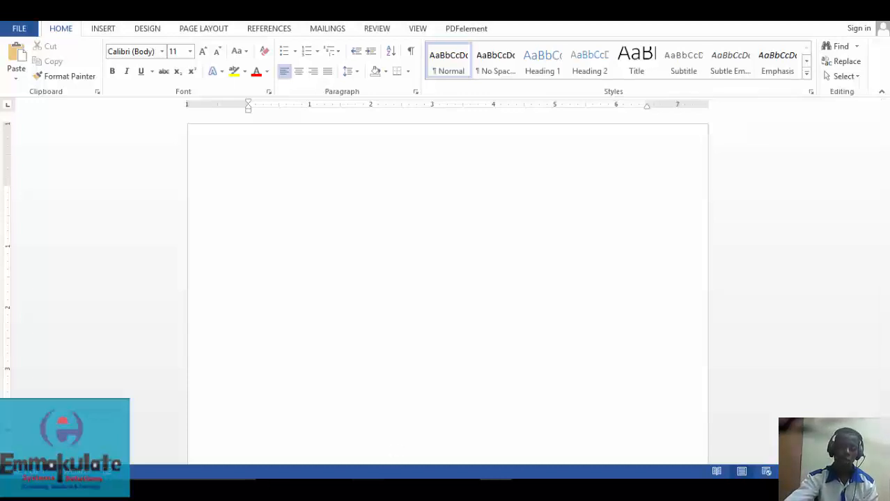
# - Switch to Google Chrome and open Google Docs from the Google apps list
pyautogui.moveTo(389, 472)
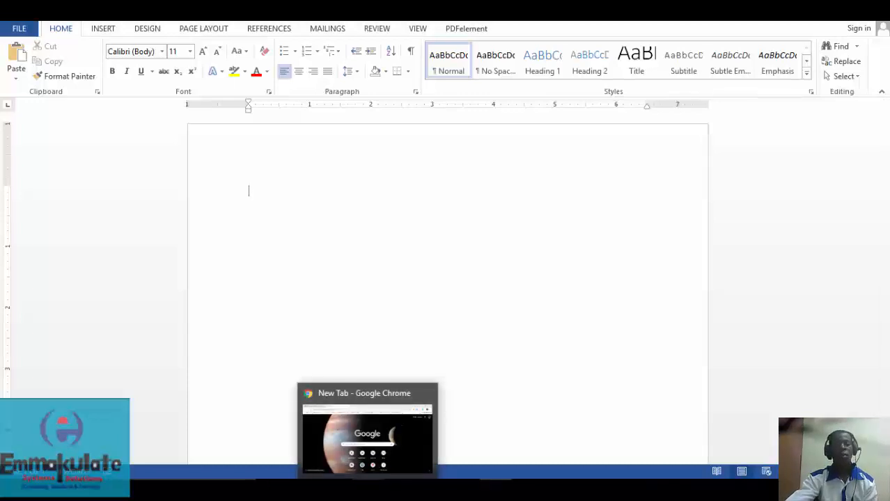
pyautogui.click(367, 436)
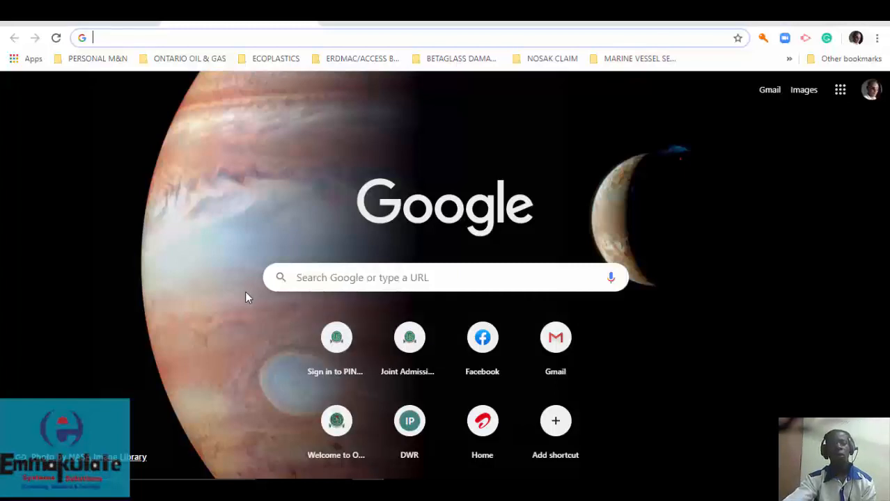
pyautogui.click(841, 90)
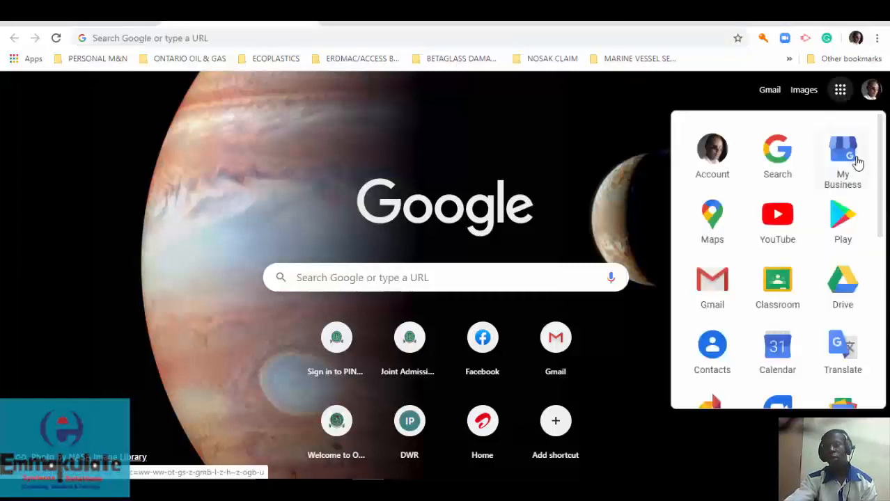
pyautogui.moveTo(881, 183); pyautogui.dragTo(872, 272)
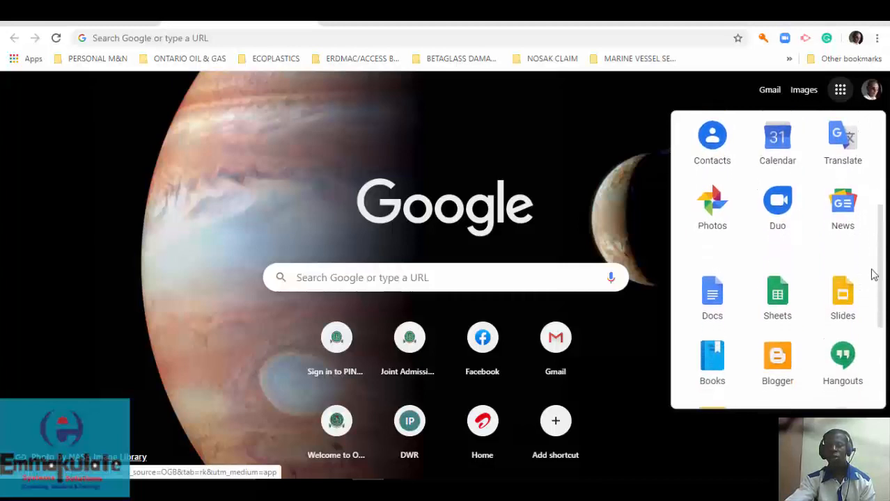
pyautogui.click(711, 305)
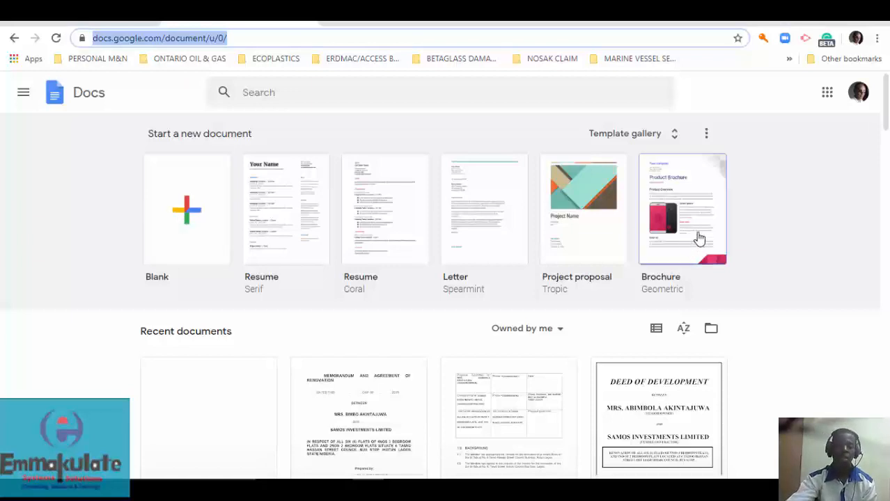
# - Look through the recent documents in Google Docs and create a new blank document
pyautogui.click(885, 234)
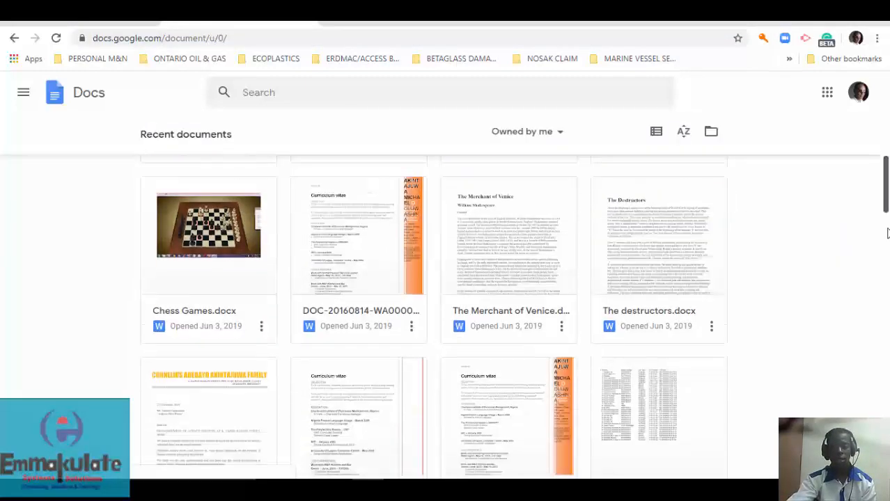
pyautogui.moveTo(887, 232); pyautogui.dragTo(887, 112)
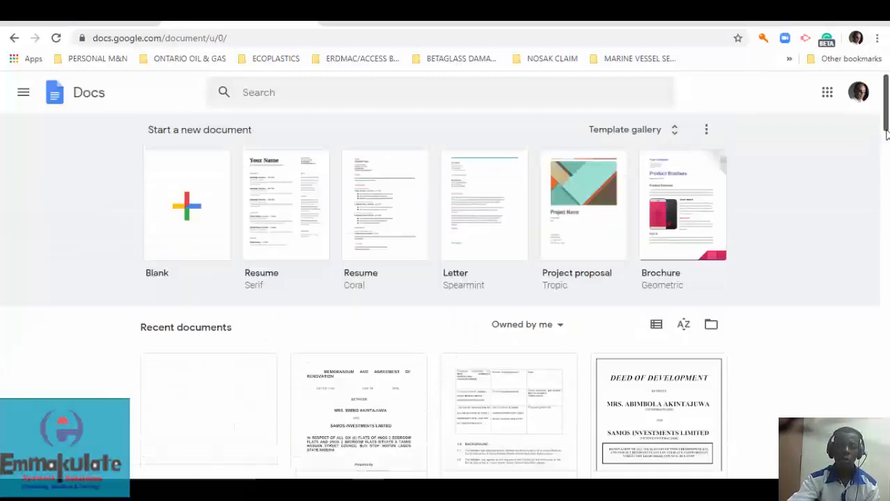
pyautogui.click(195, 235)
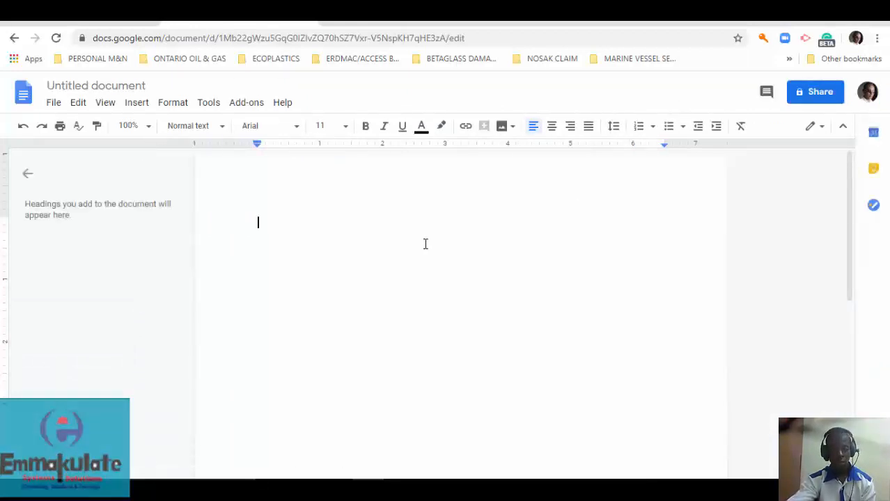
# - Switch to the blank Word document and back to Google Docs to compare the two editors
pyautogui.moveTo(476, 490)
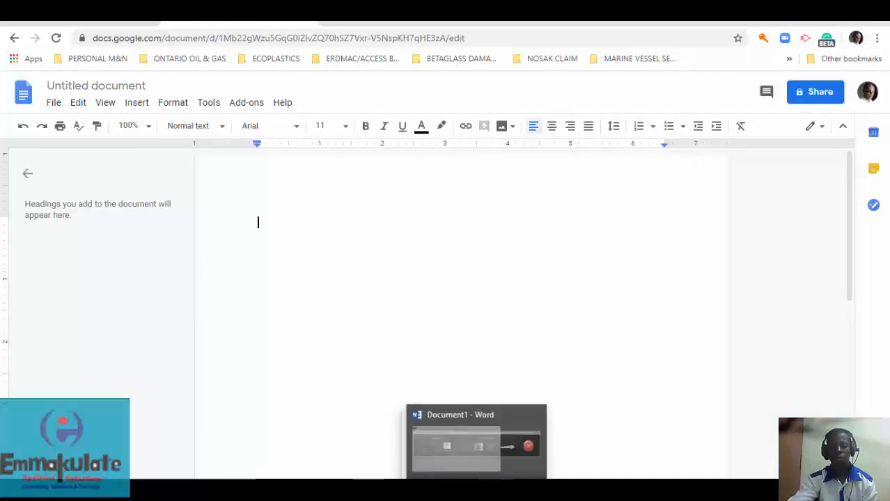
pyautogui.click(476, 444)
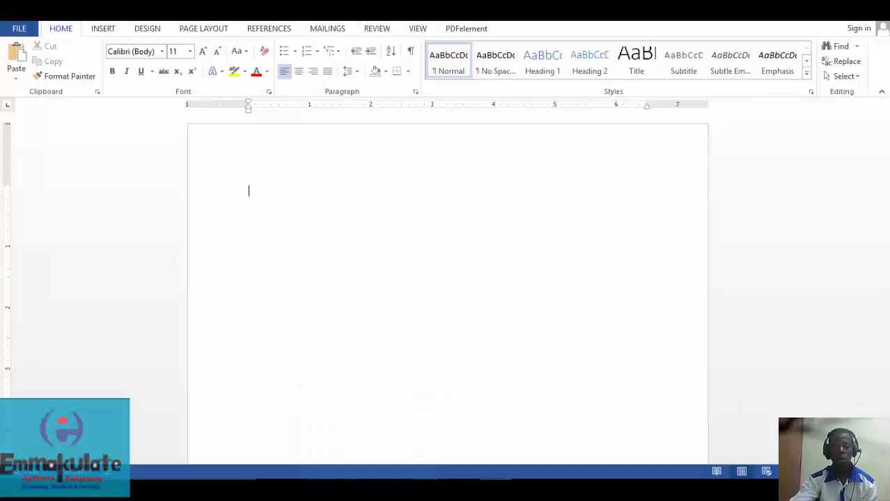
pyautogui.click(368, 490)
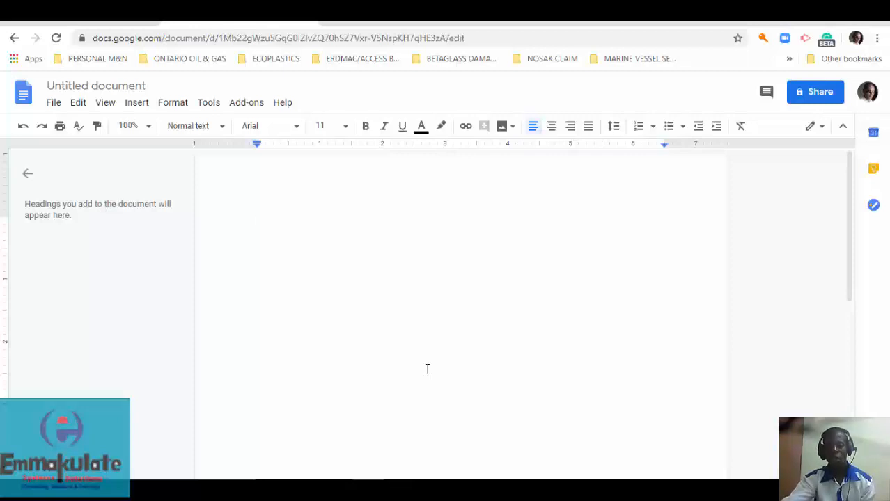
# - Switch to Word and generate placeholder text in the blank document with =lorem(5,5)
pyautogui.click(495, 488)
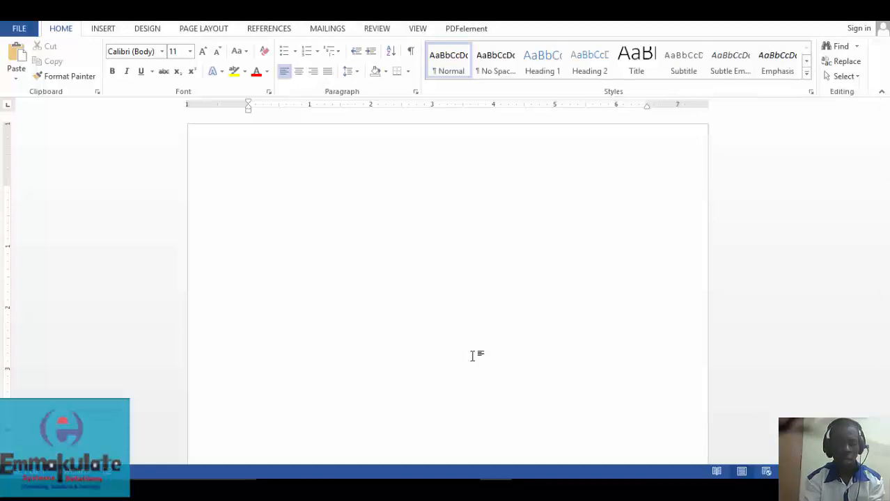
pyautogui.write('=lorem')
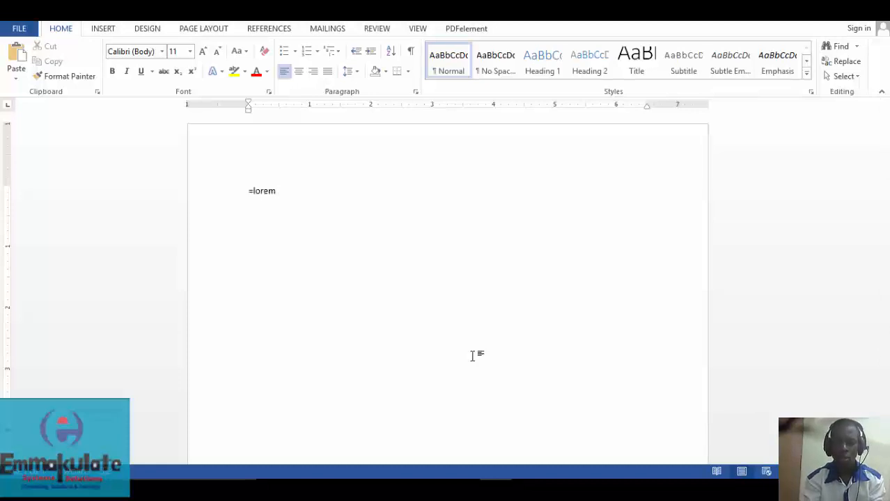
pyautogui.write('()')
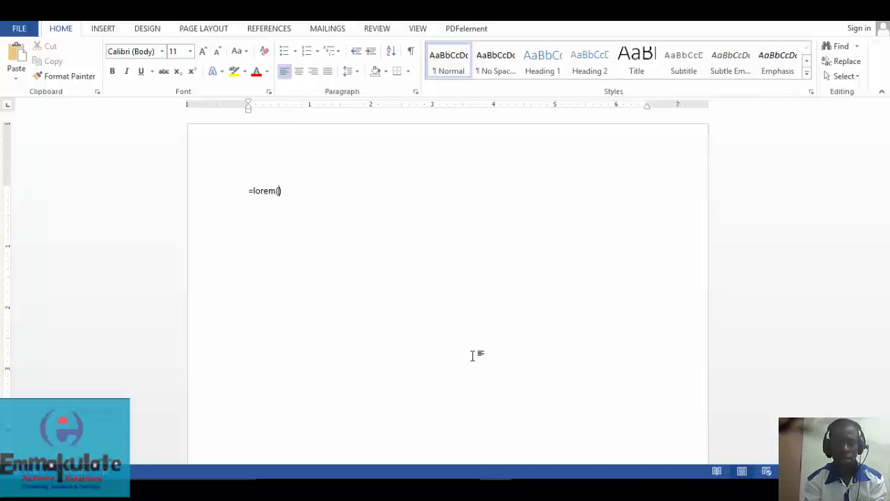
pyautogui.write('5,')
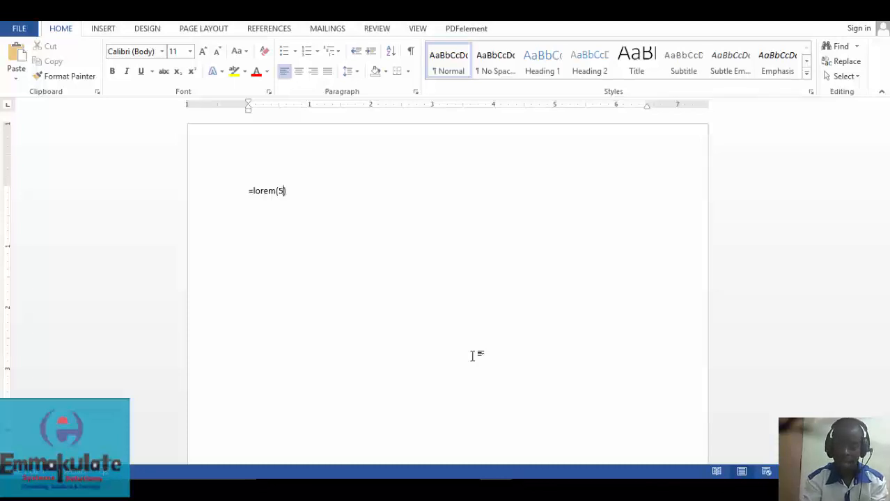
pyautogui.write('5')
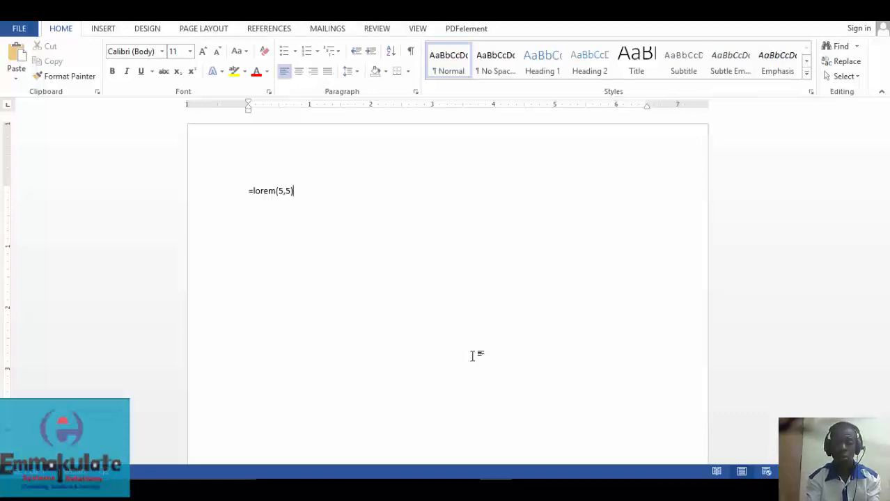
pyautogui.press('Return')
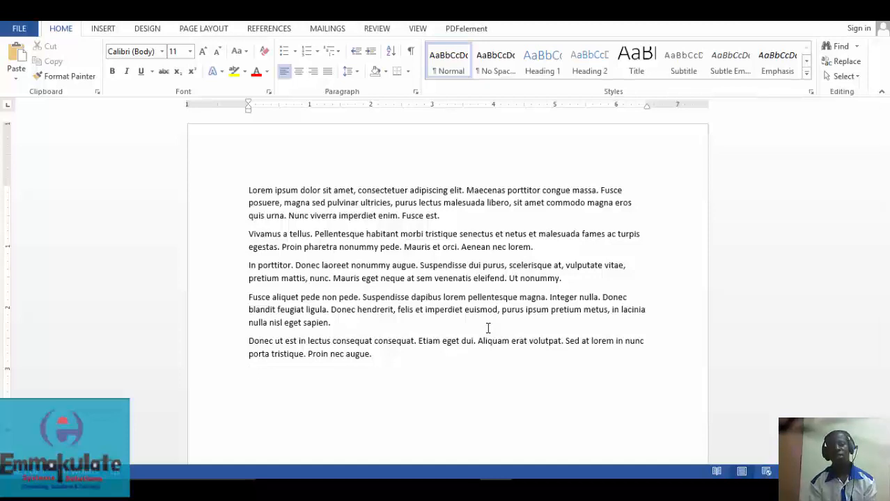
# - Add the title "Assignment for SS2" on its own line directly above the first placeholder paragraph
pyautogui.click(252, 189)
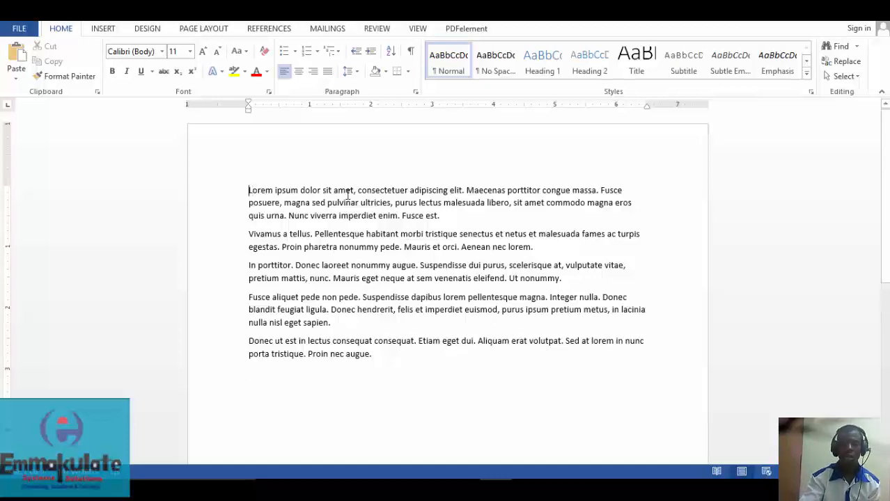
pyautogui.press('Return')
pyautogui.press('Return')
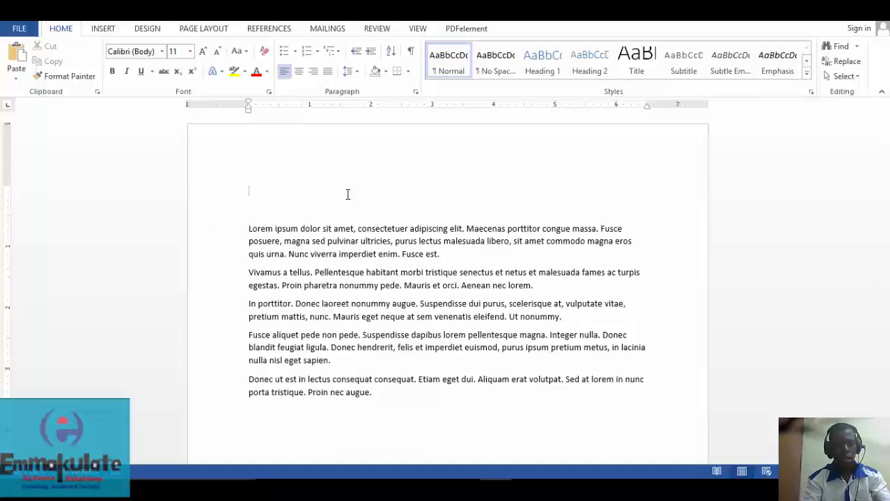
pyautogui.write('Assignm')
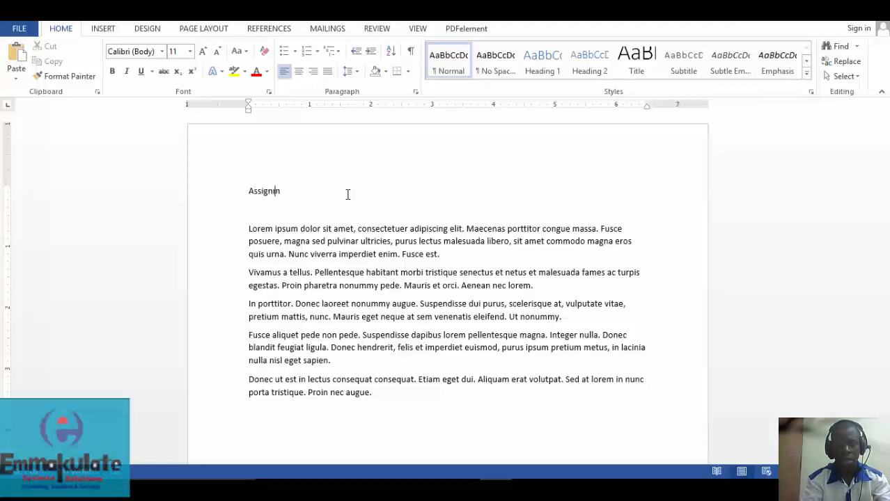
pyautogui.write('ent for ')
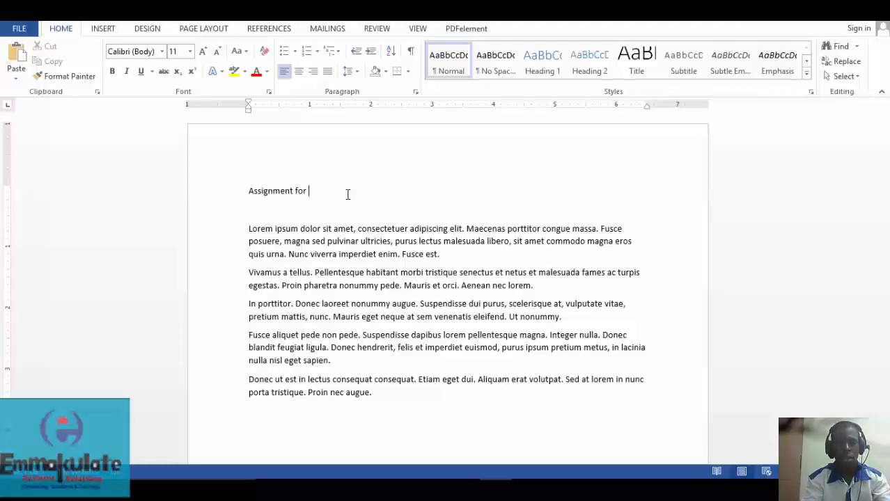
pyautogui.write('SS2')
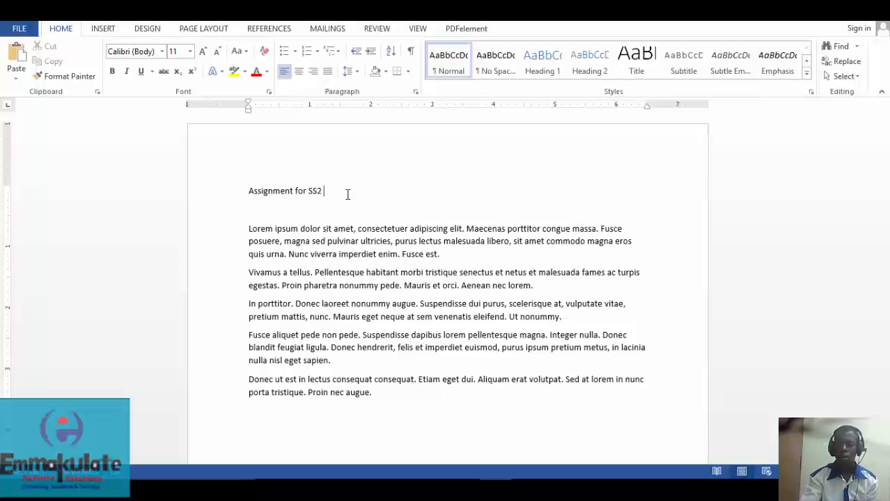
pyautogui.press('Delete')
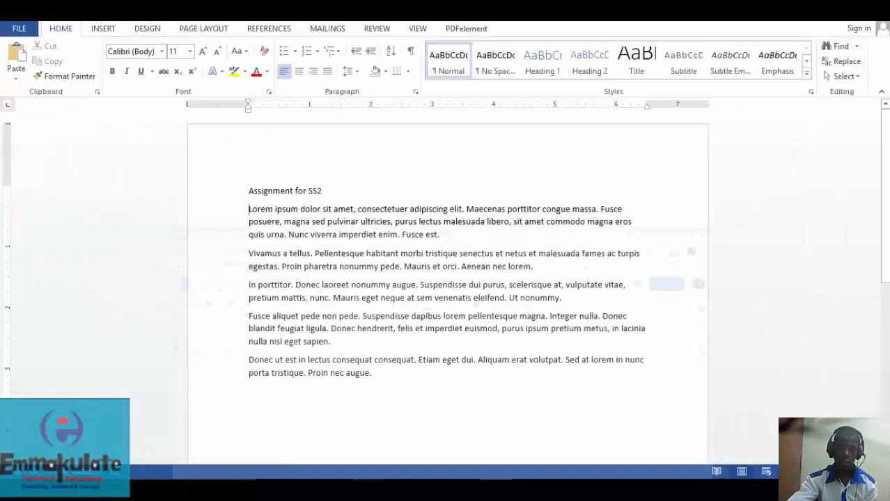
# - Format the title "Assignment for SS2" as bold, centred text with font size 20
pyautogui.doubleClick(307, 191)
pyautogui.click(300, 191)
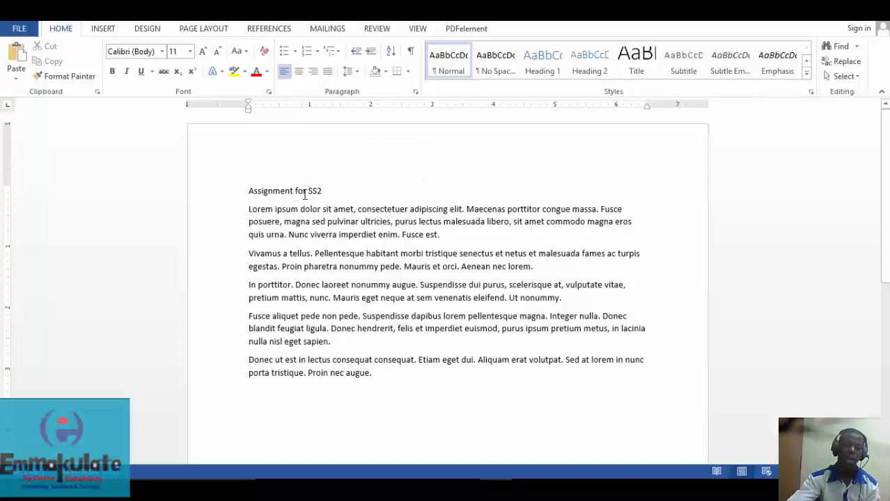
pyautogui.moveTo(328, 191); pyautogui.dragTo(257, 192)
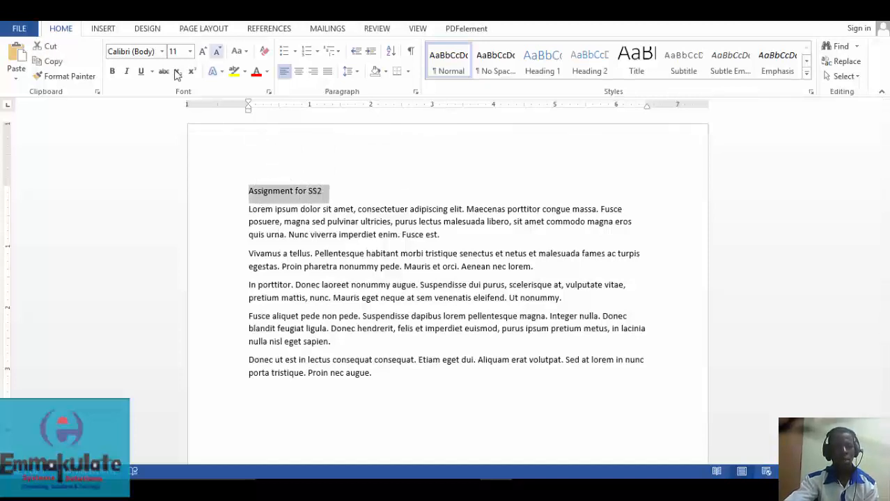
pyautogui.click(112, 71)
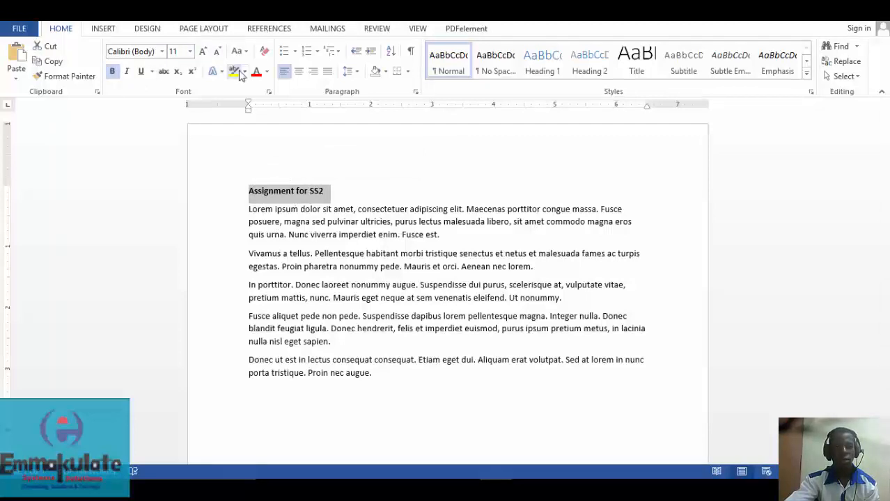
pyautogui.click(298, 71)
pyautogui.click(189, 51)
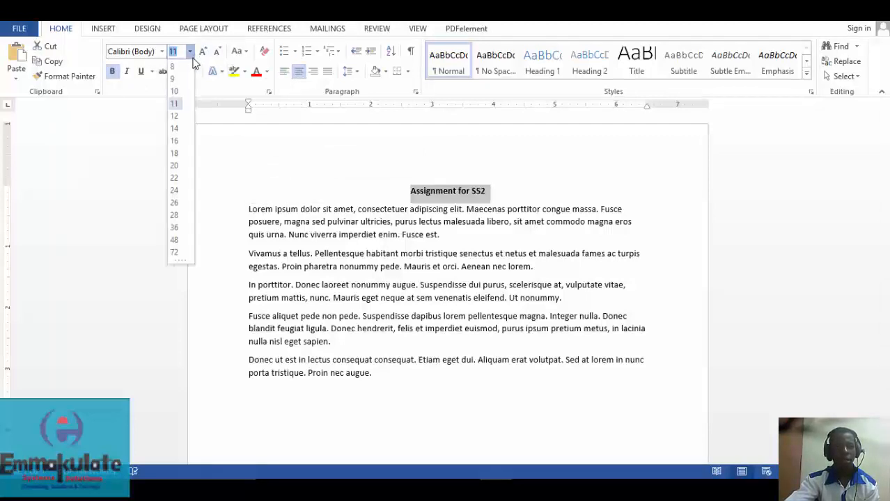
pyautogui.click(175, 167)
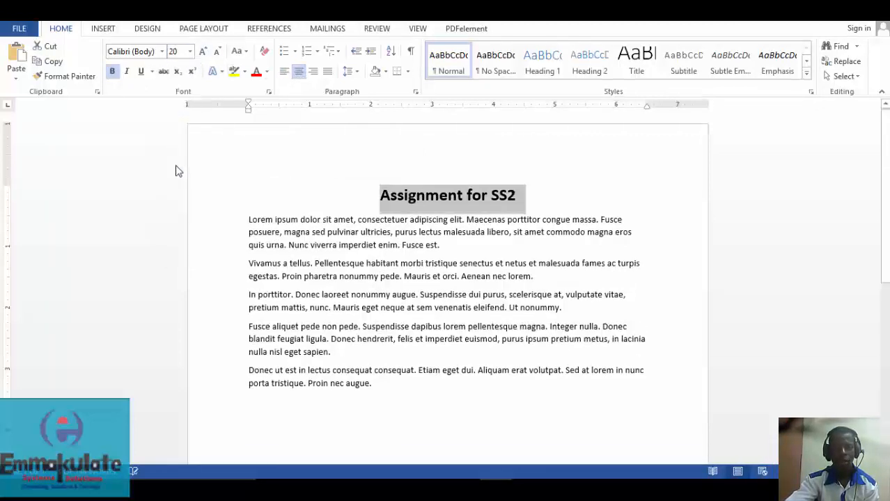
# - Colour the first body paragraph red and set its font size to 16
pyautogui.click(407, 232)
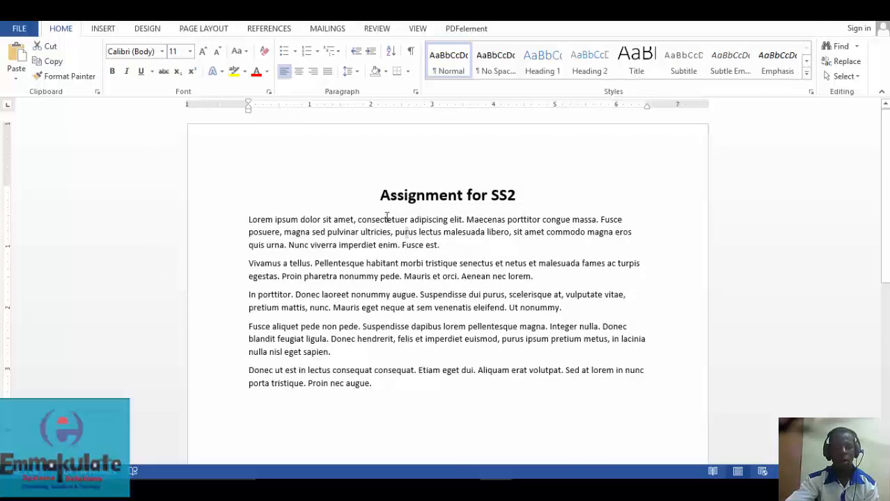
pyautogui.tripleClick(386, 219)
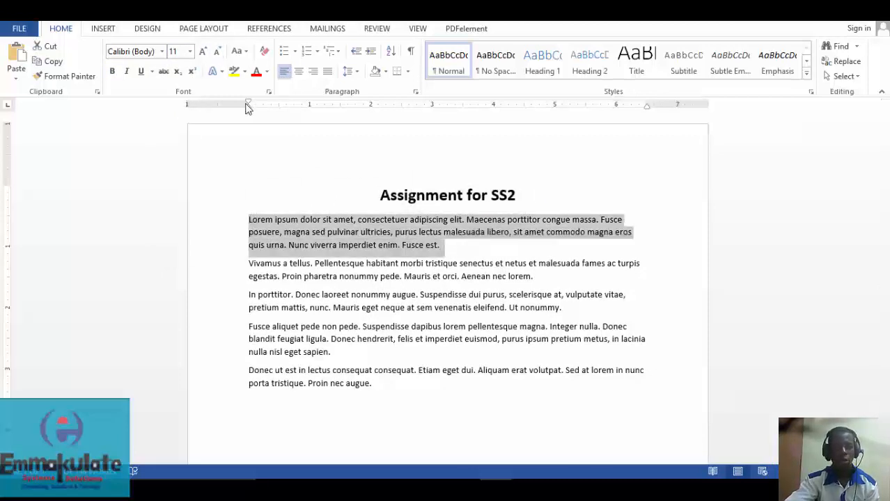
pyautogui.click(257, 75)
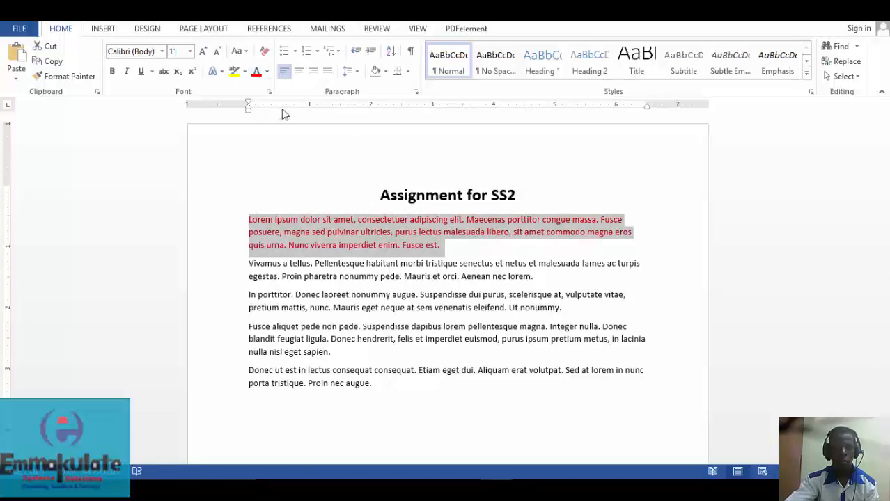
pyautogui.click(189, 52)
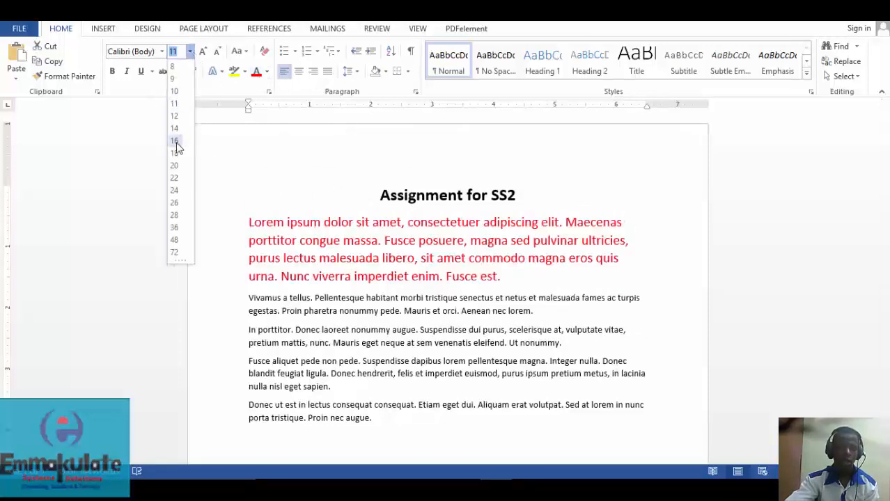
pyautogui.click(179, 142)
pyautogui.click(260, 230)
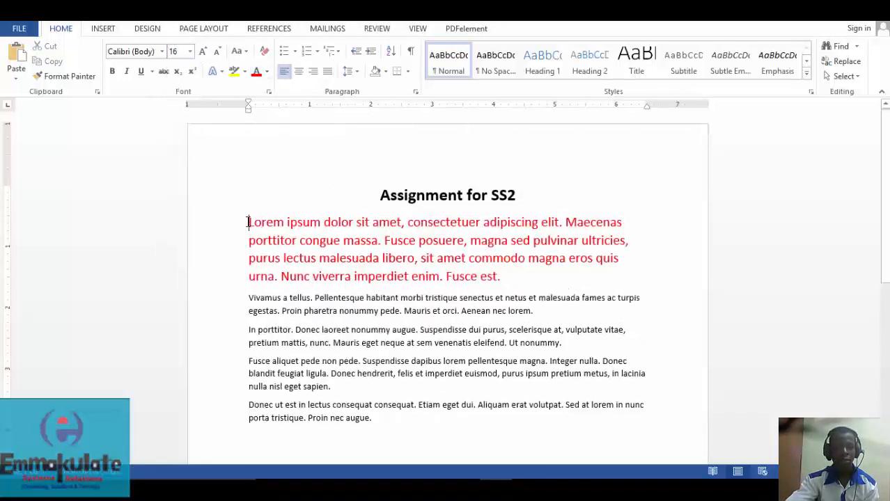
# - Turn the red paragraph into numbered item 1 and add an unnumbered blank line below it
pyautogui.click(316, 52)
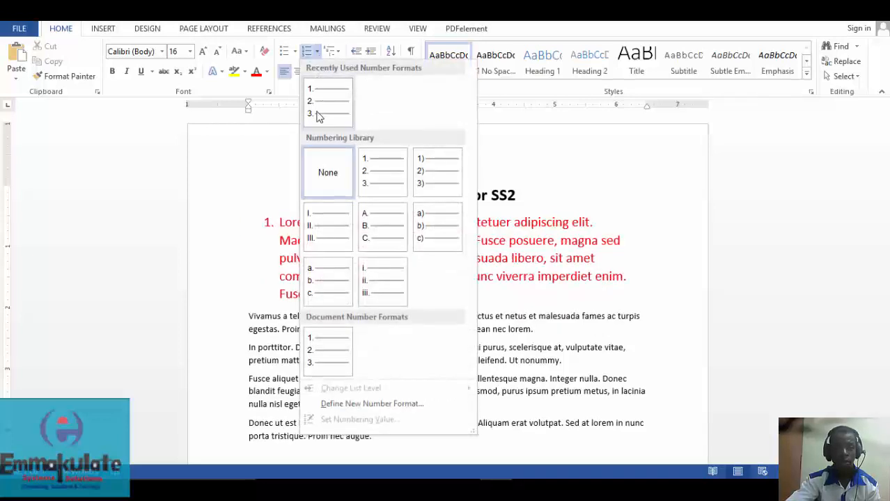
pyautogui.click(318, 116)
pyautogui.click(344, 299)
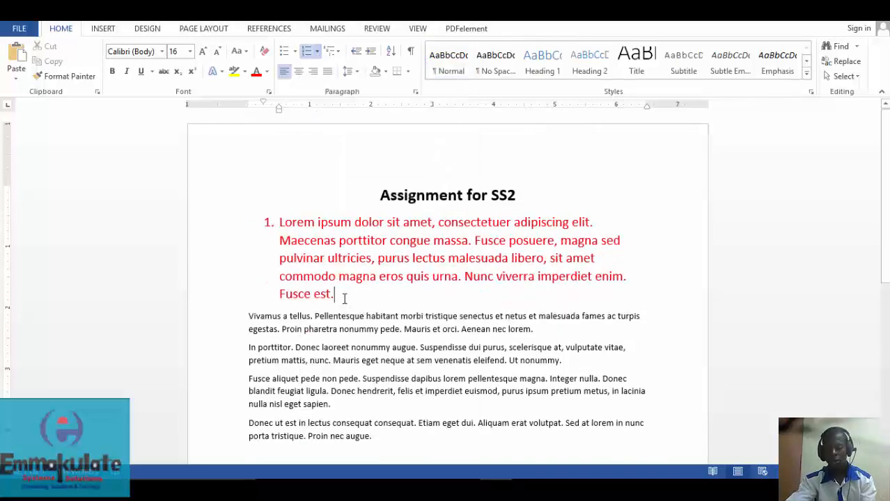
pyautogui.press('Return')
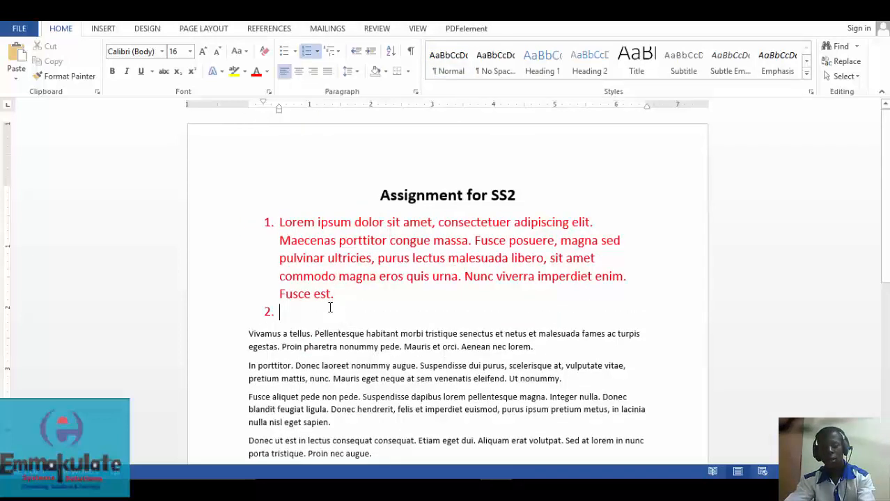
pyautogui.press('Return')
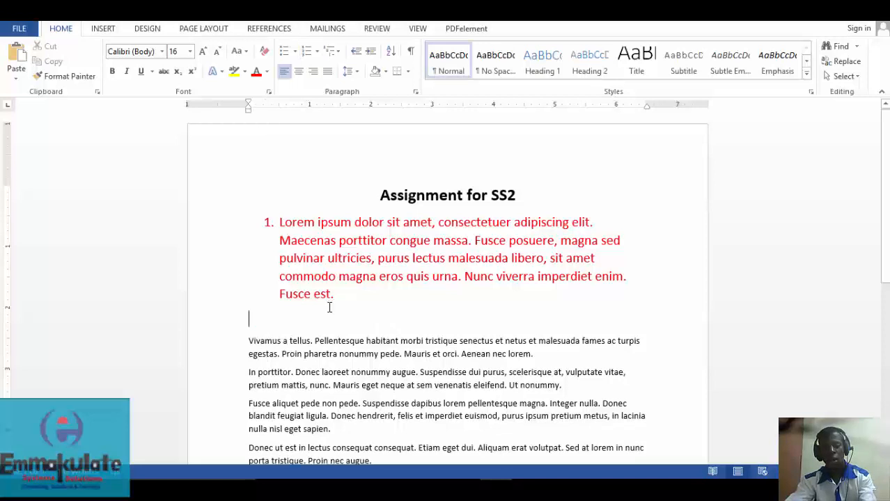
# - Make the paragraph starting with "Vivamus a tellus" numbered item 2
pyautogui.click(248, 340)
pyautogui.write('2')
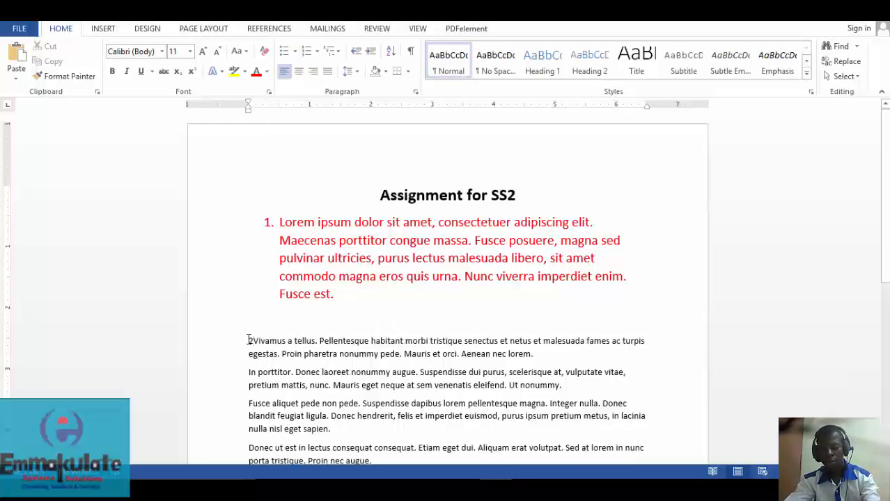
pyautogui.write('.')
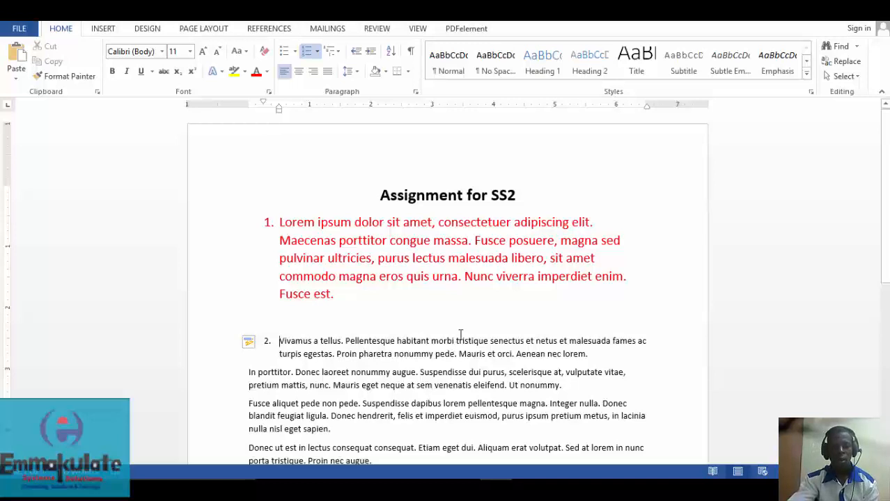
# - Make the opening phrase "Vivamus a tellus" of item 2 bold
pyautogui.scroll(-1, 460, 336)
pyautogui.moveTo(588, 325); pyautogui.dragTo(405, 308)
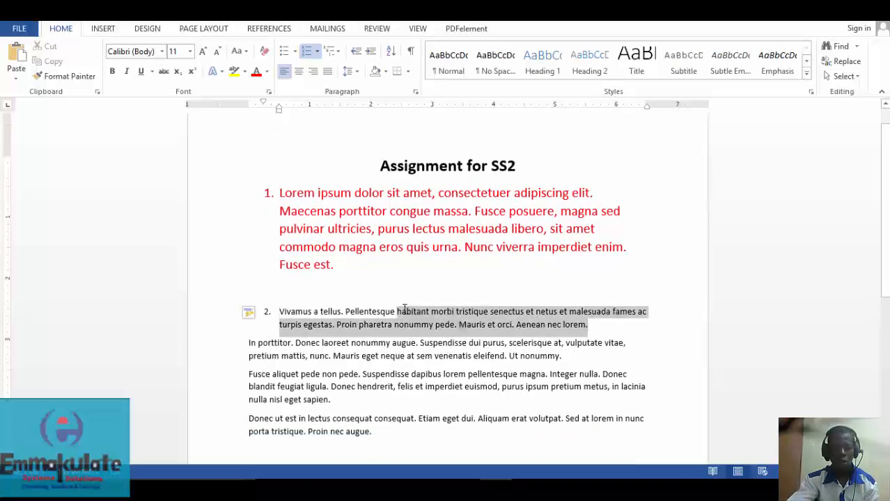
pyautogui.click(405, 309)
pyautogui.moveTo(323, 307); pyautogui.dragTo(292, 308)
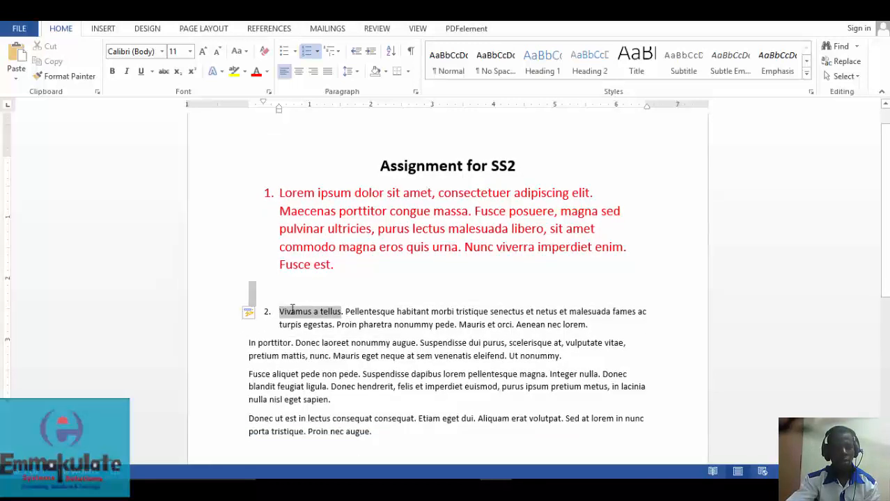
pyautogui.click(113, 72)
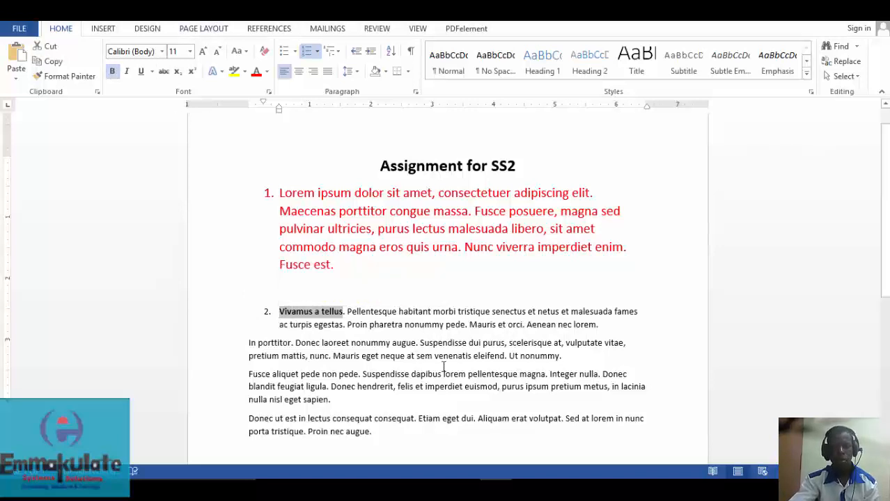
# - Join the "In porttitor" paragraph onto the end of item 2 and continue the numbering through the remaining two paragraphs
pyautogui.click(613, 329)
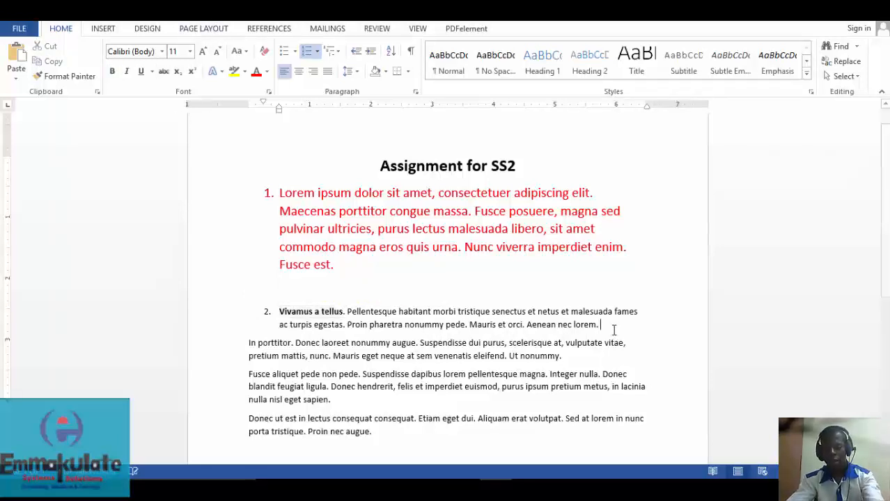
pyautogui.press('Delete')
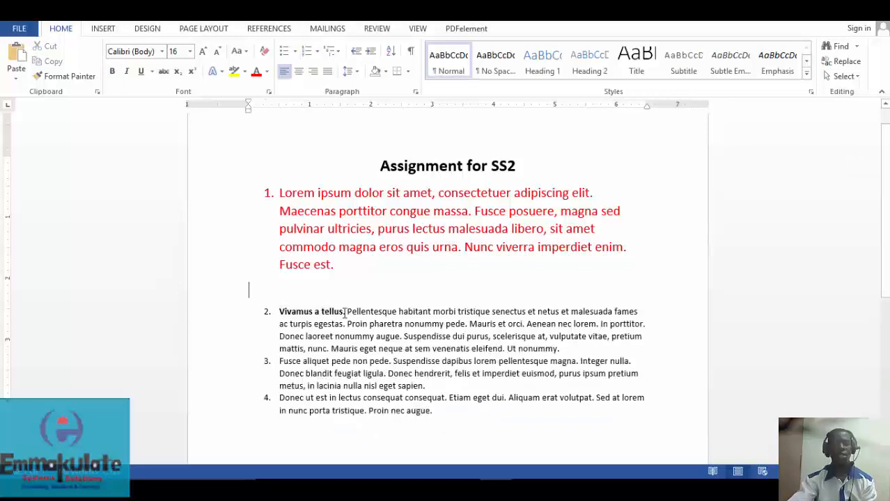
# - Underline the bold phrase "Vivamus a tellus." at the start of item 2
pyautogui.moveTo(346, 312); pyautogui.dragTo(279, 312)
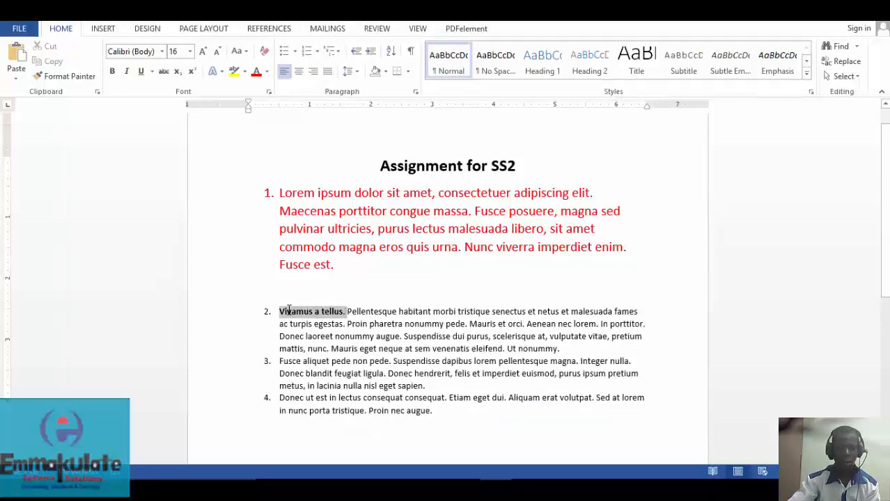
pyautogui.click(127, 72)
pyautogui.click(126, 72)
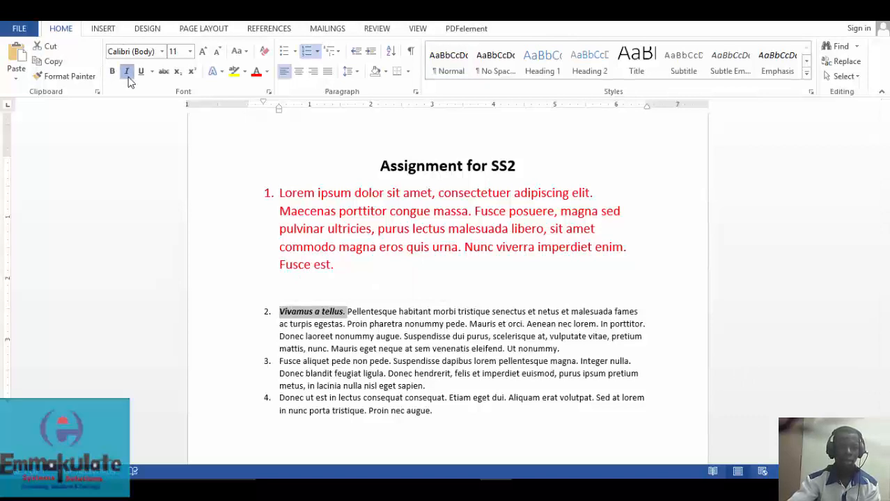
pyautogui.click(141, 71)
pyautogui.click(399, 323)
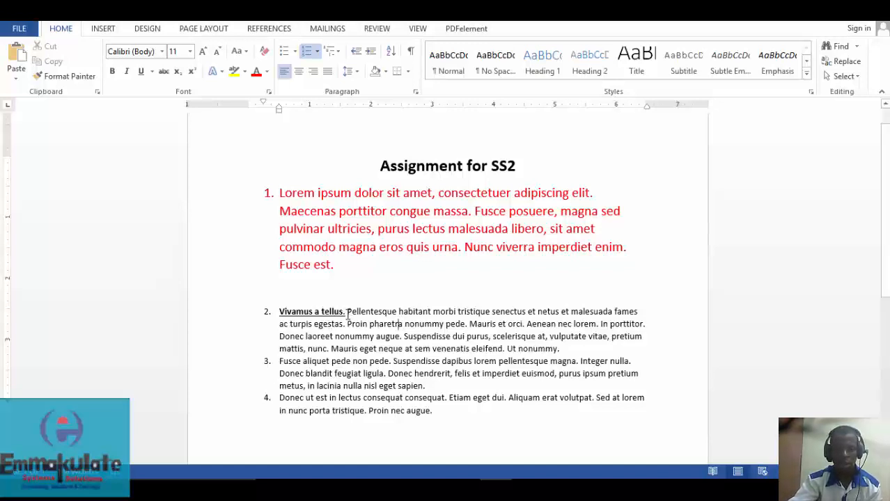
# - Italicise the phrase "Pellentesque habitant morbi tristique" in item 2
pyautogui.moveTo(347, 314); pyautogui.dragTo(473, 314)
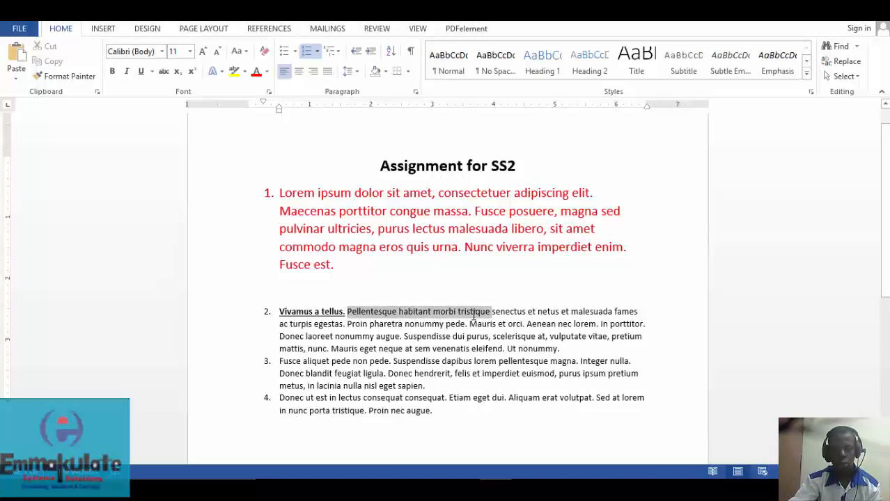
pyautogui.click(126, 71)
pyautogui.click(461, 346)
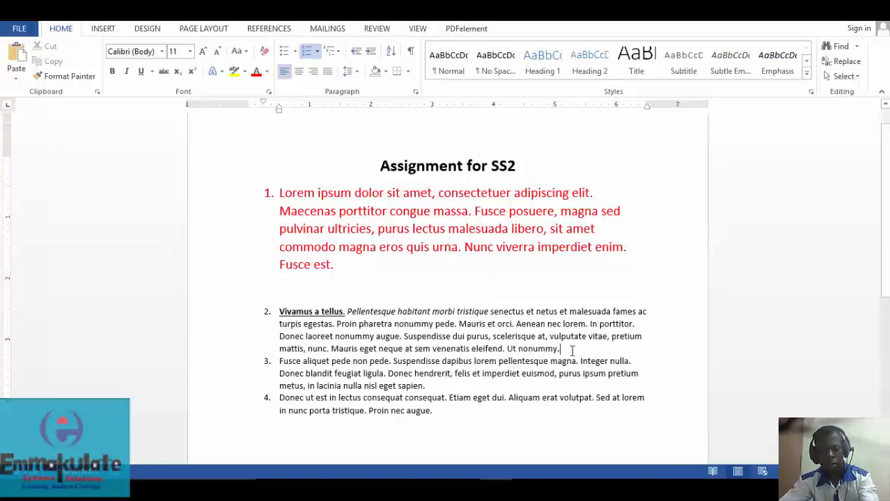
# - Insert the picture file Untitled from the Desktop on a new line below item 2
pyautogui.press('Return')
pyautogui.press('BackSpace')
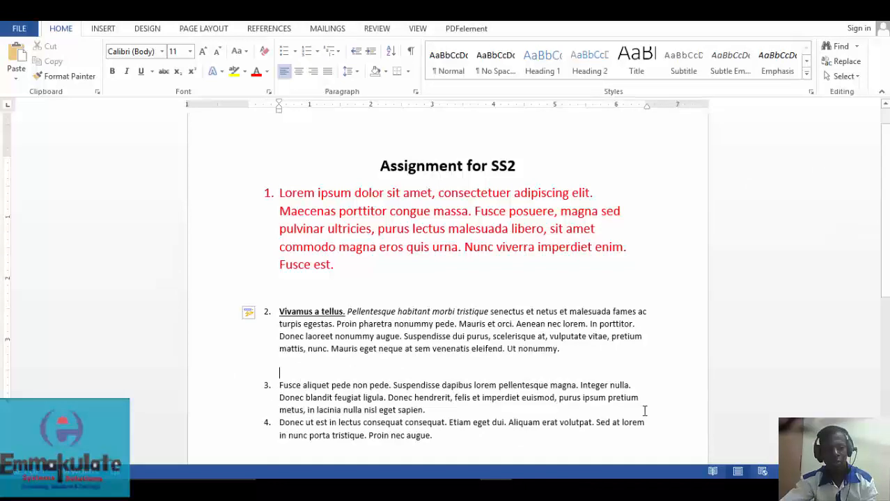
pyautogui.click(106, 30)
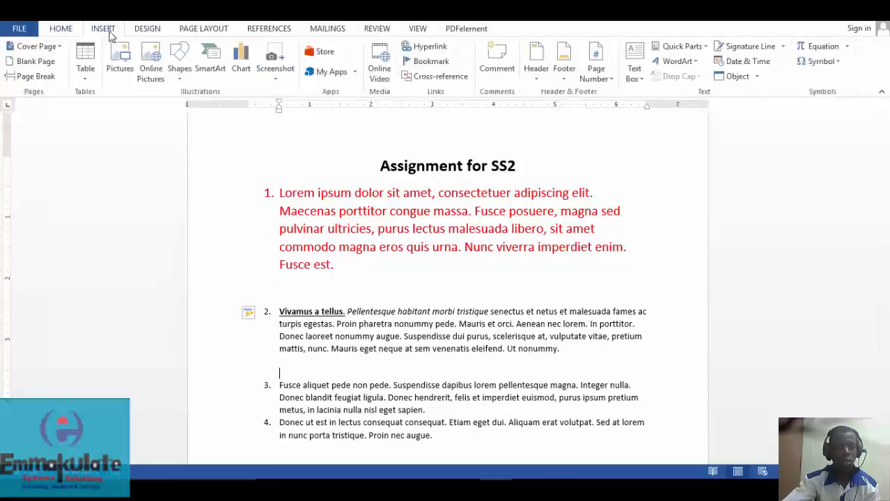
pyautogui.click(119, 70)
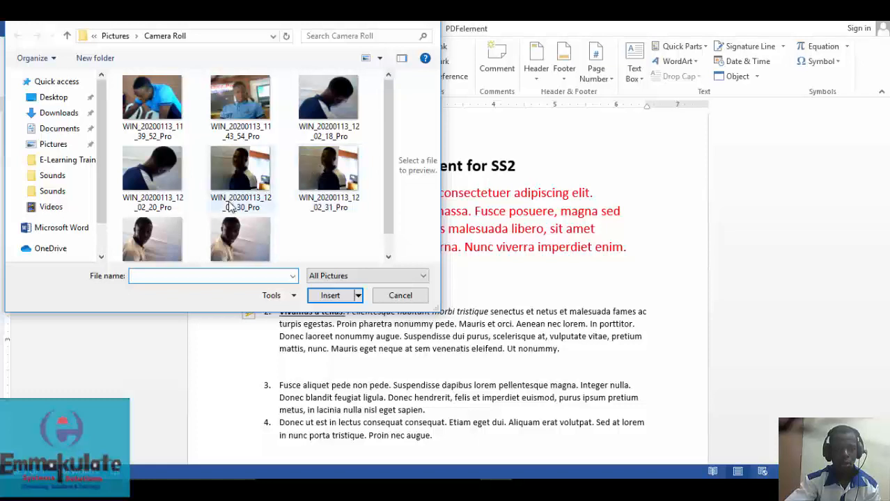
pyautogui.scroll(-1, 393, 167)
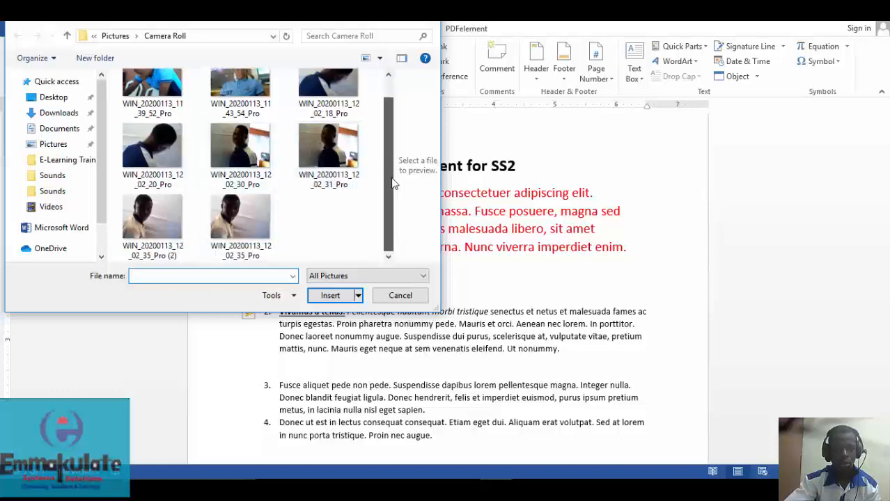
pyautogui.scroll(1, 393, 167)
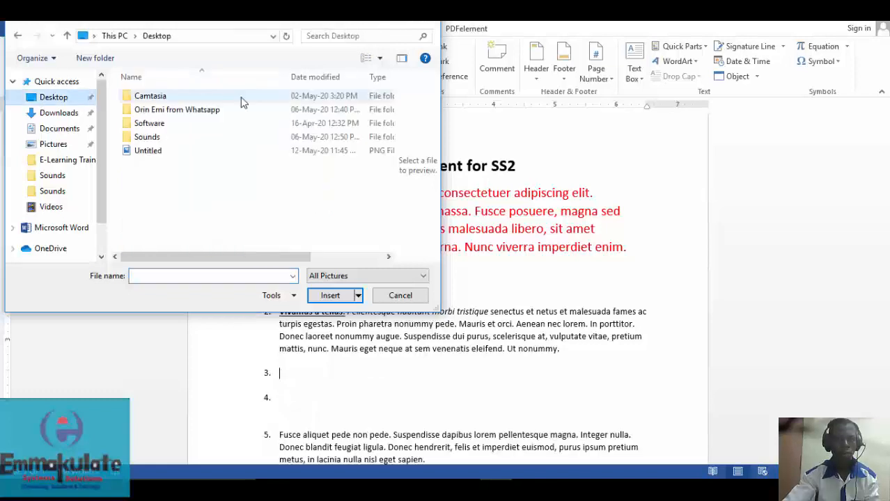
pyautogui.click(159, 150)
pyautogui.click(349, 296)
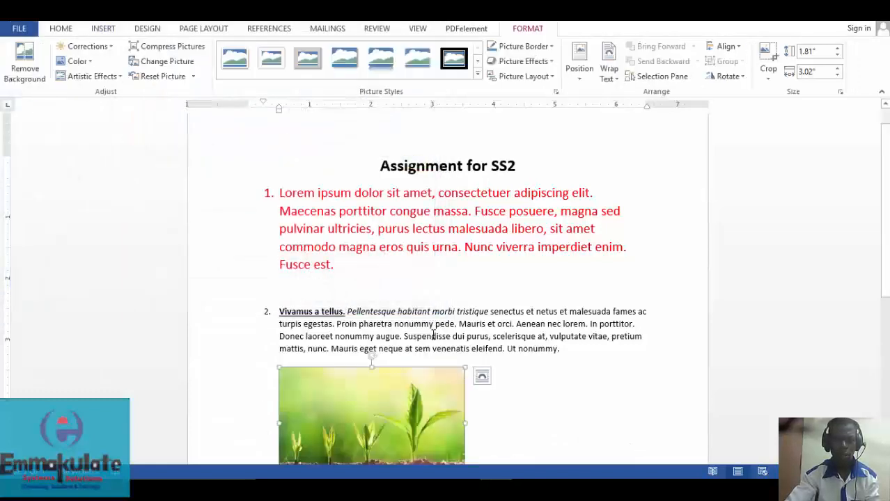
# - Remove the number 4 from the empty line below the inserted plant picture
pyautogui.scroll(-3, 881, 278)
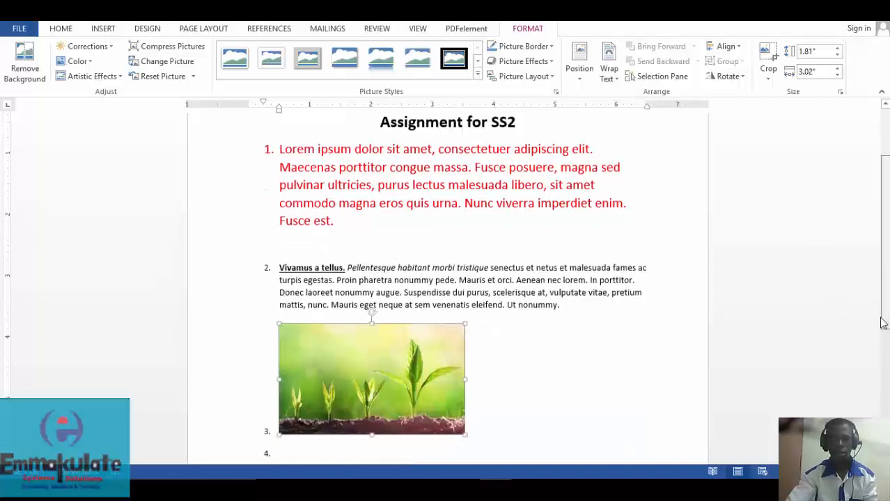
pyautogui.click(275, 365)
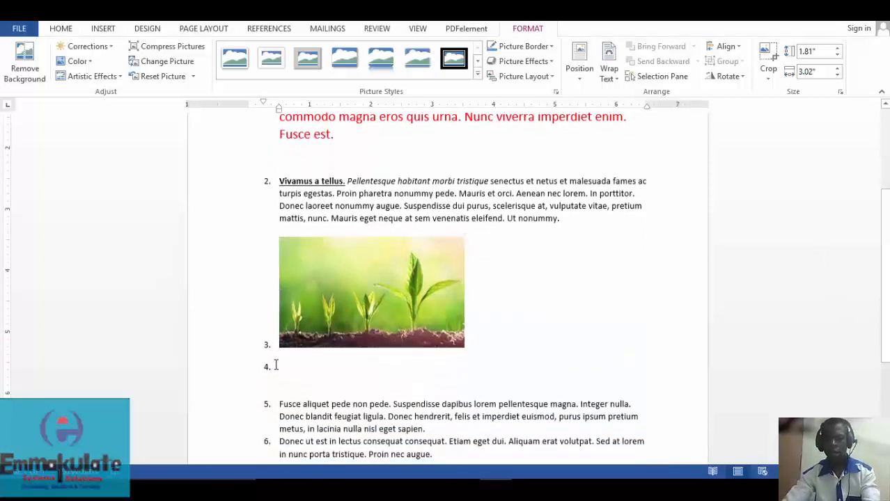
pyautogui.press('BackSpace')
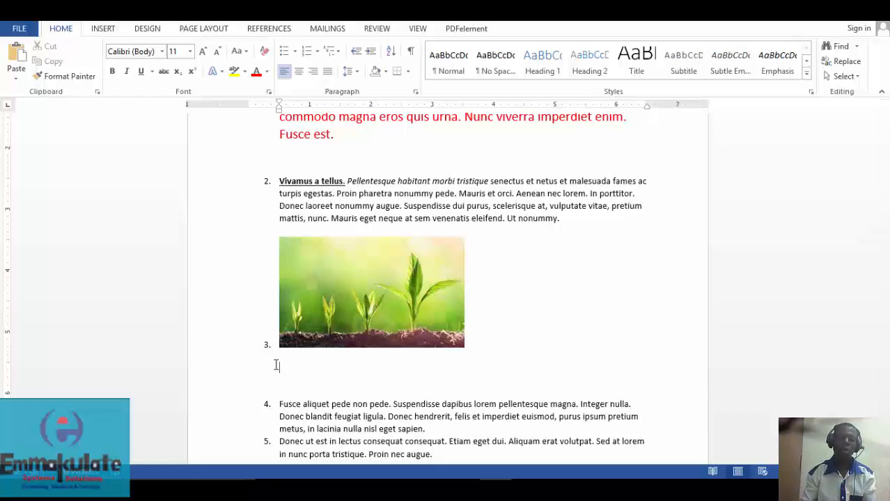
# - Review the formatted assignment from the title down to the last numbered item
pyautogui.scroll(-2, 411, 383)
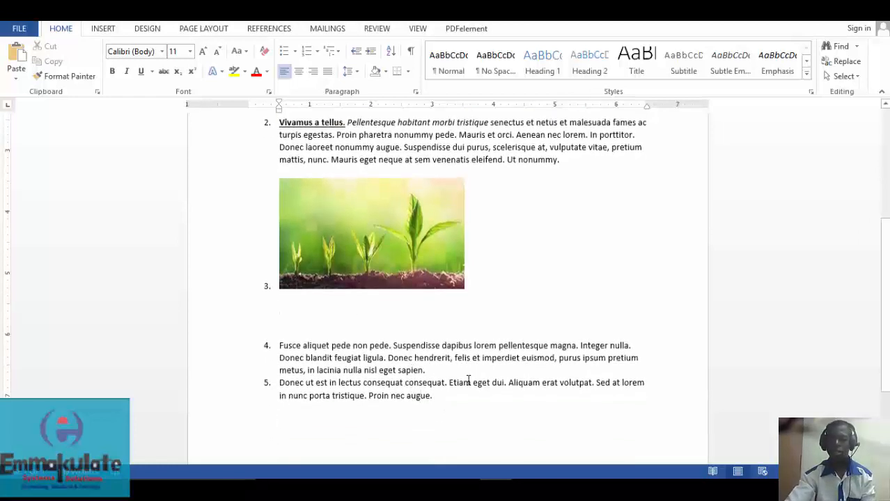
pyautogui.scroll(7, 454, 393)
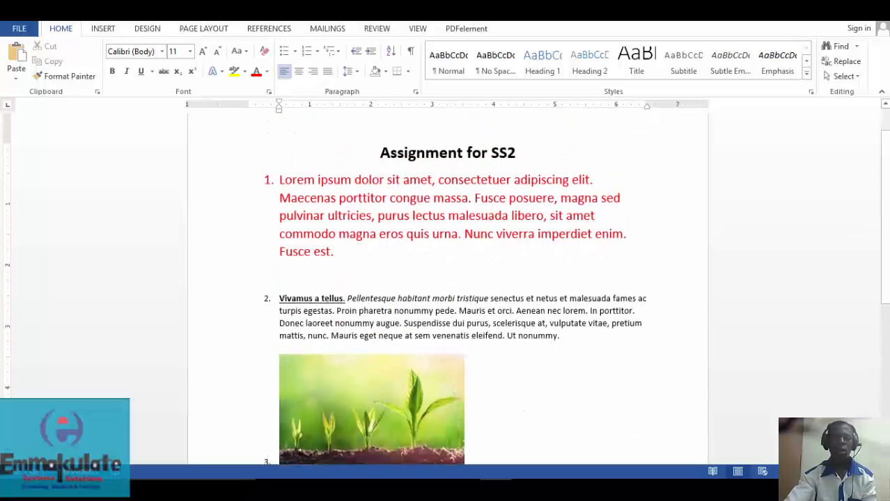
pyautogui.scroll(-3, 371, 202)
pyautogui.scroll(3, 363, 209)
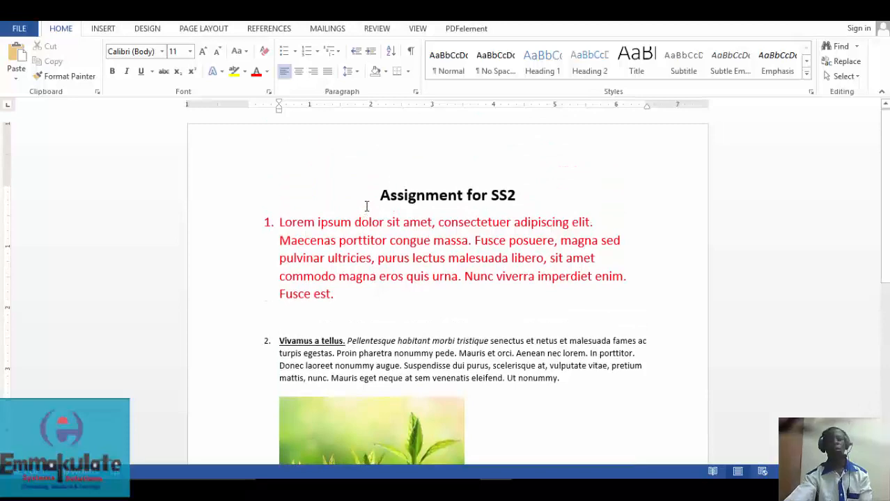
pyautogui.scroll(-8, 363, 194)
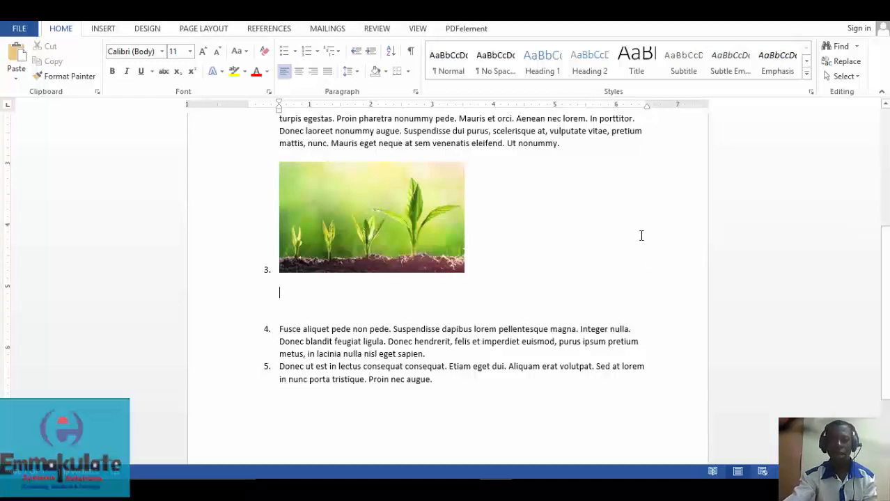
pyautogui.scroll(8, 640, 235)
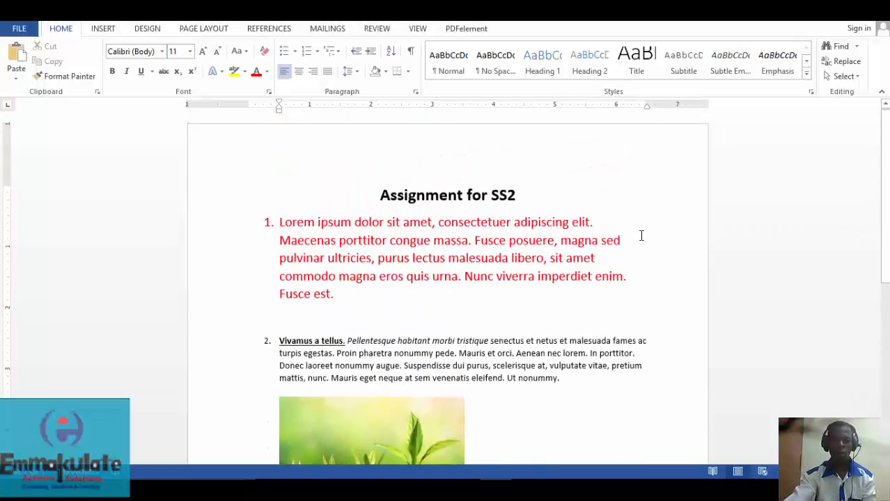
# - Copy the entire document content, from the title "Assignment for SS2" through the picture to the last line
pyautogui.click(574, 227)
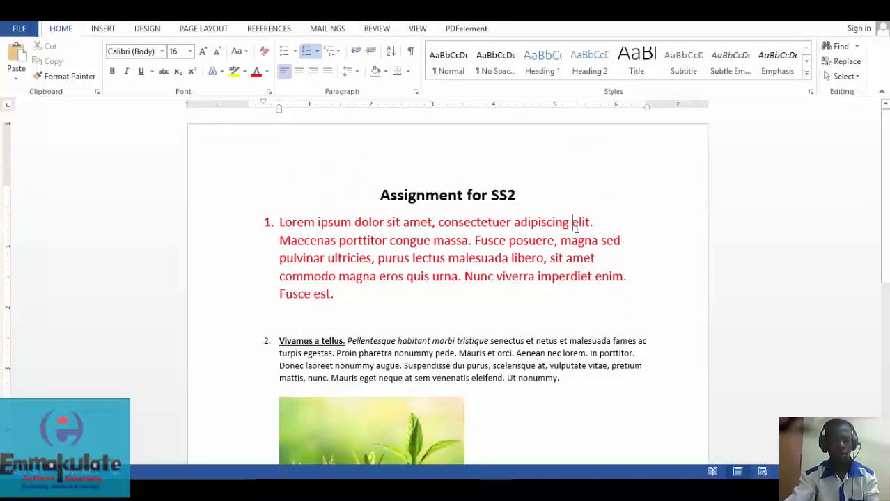
pyautogui.moveTo(366, 191); pyautogui.dragTo(490, 383)
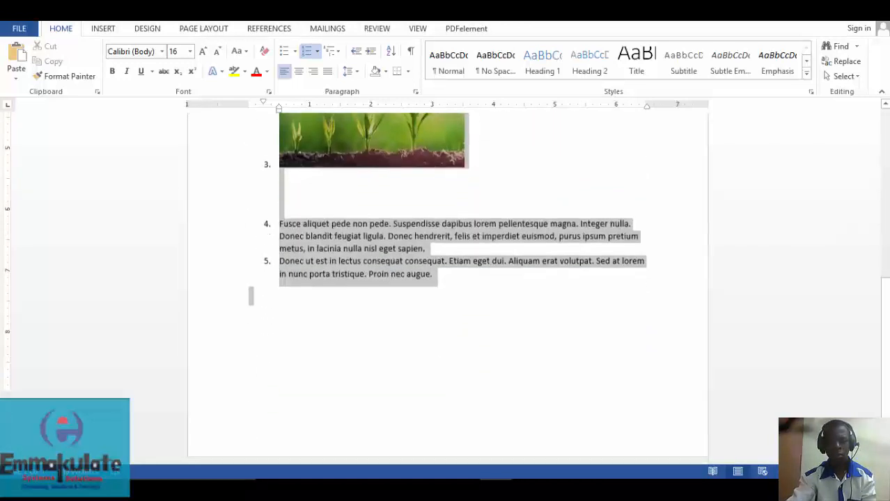
pyautogui.rightClick(395, 251)
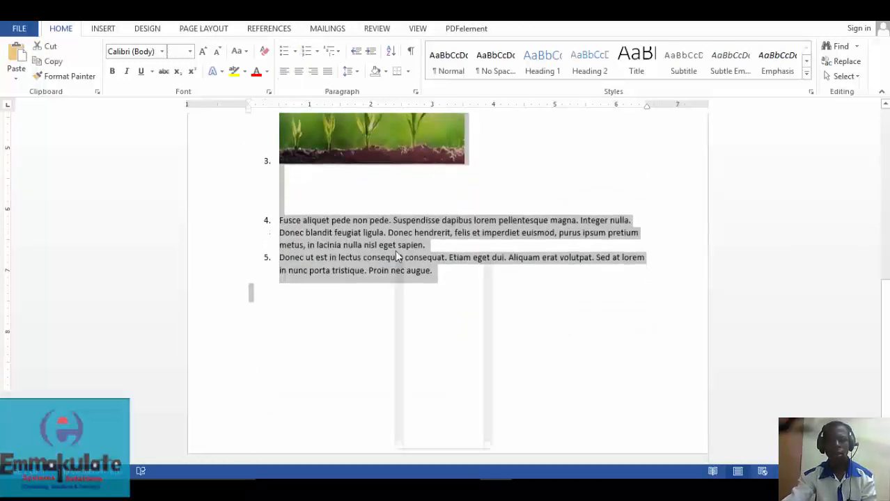
pyautogui.click(425, 277)
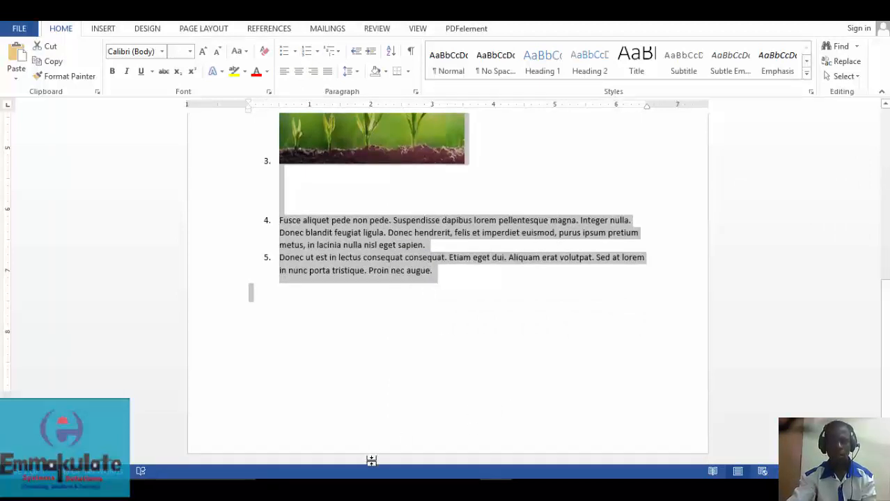
# - Switch to the untitled Google Docs document and paste the copied assignment content into it
pyautogui.moveTo(367, 491)
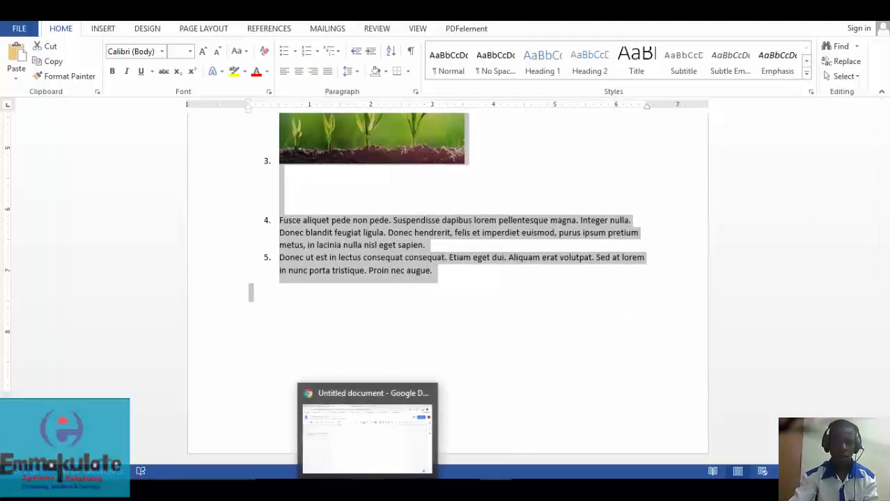
pyautogui.click(367, 431)
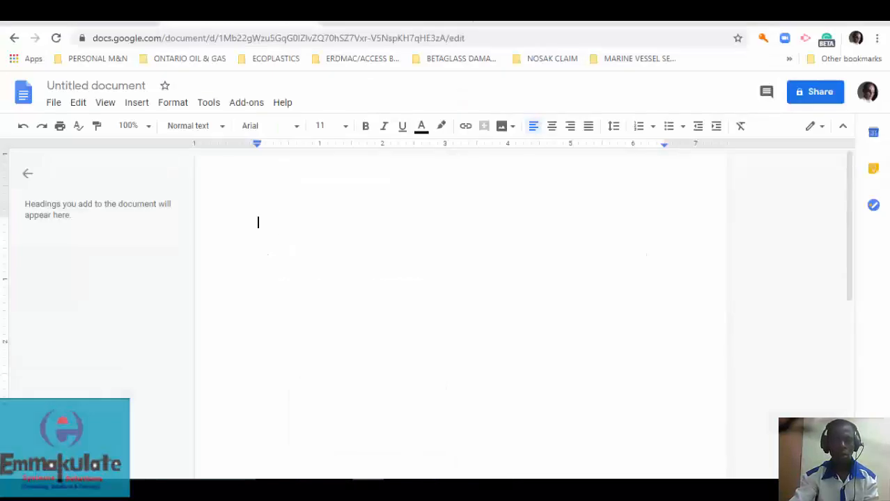
pyautogui.rightClick(335, 189)
pyautogui.click(376, 251)
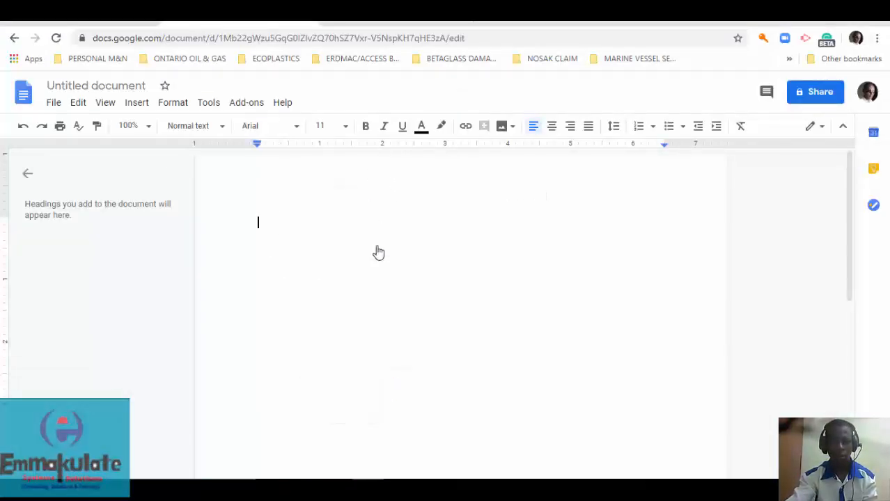
pyautogui.scroll(4, 618, 280)
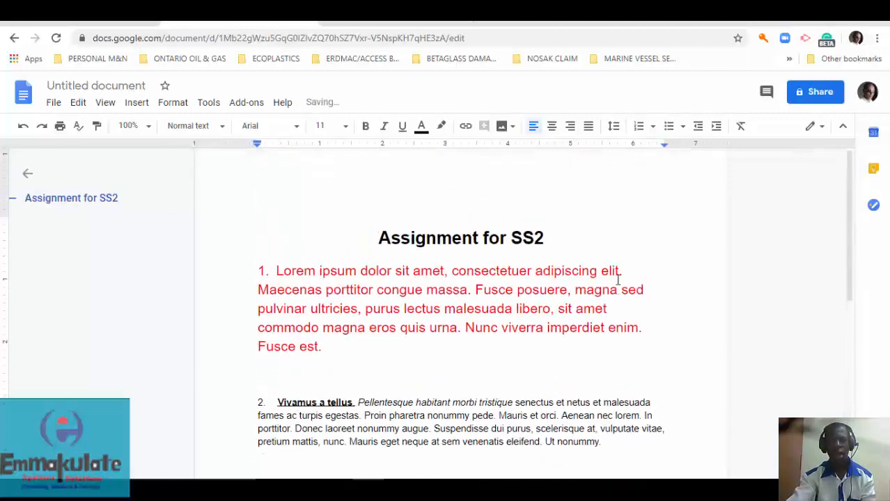
pyautogui.scroll(-5, 617, 280)
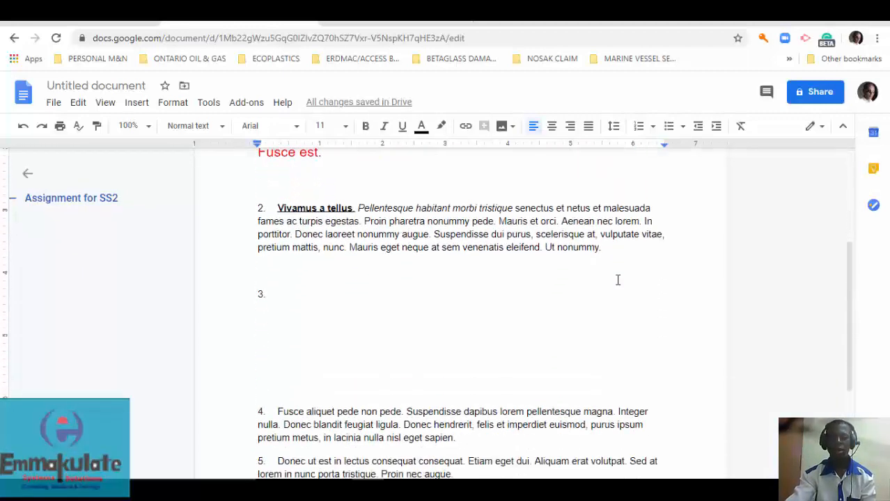
pyautogui.scroll(5, 617, 280)
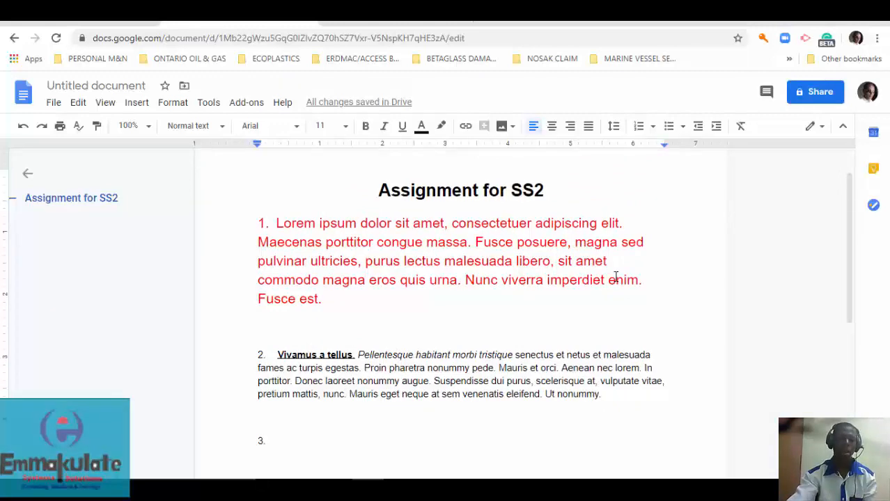
pyautogui.scroll(-2, 574, 268)
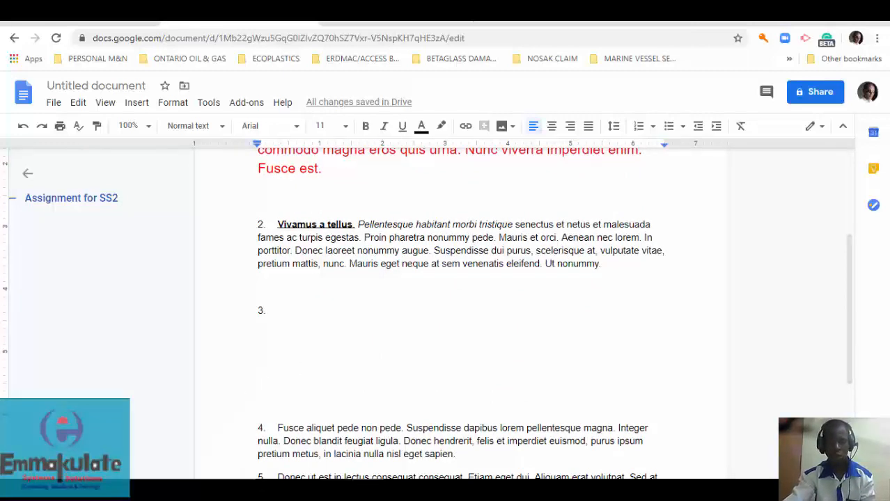
# - Switch back to Word and copy only the plant picture at item 3
pyautogui.moveTo(368, 489)
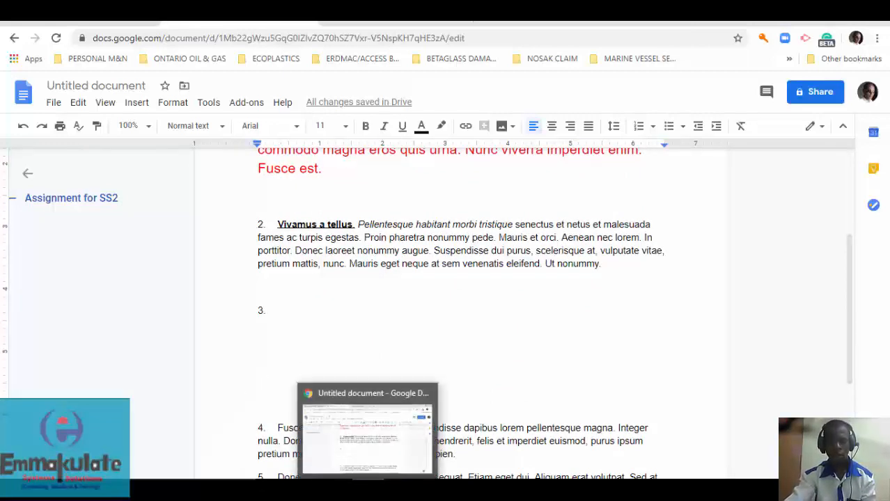
pyautogui.click(368, 488)
pyautogui.scroll(2, 420, 315)
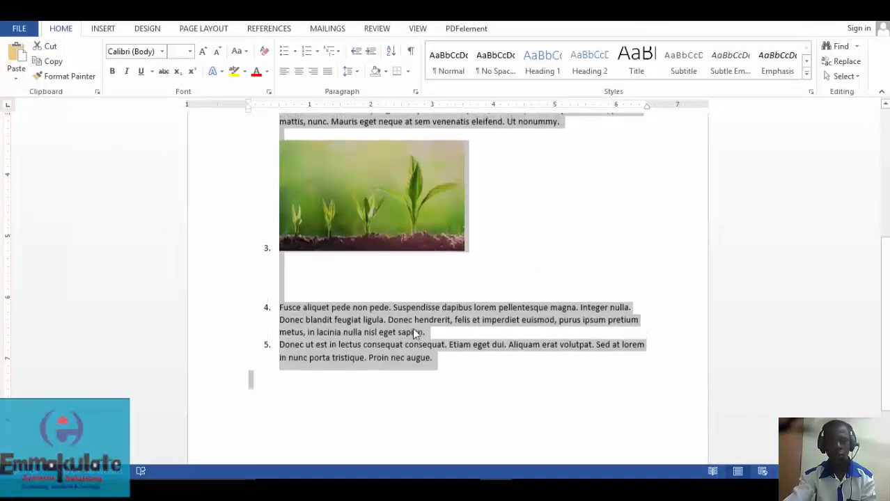
pyautogui.click(365, 193)
pyautogui.rightClick(365, 194)
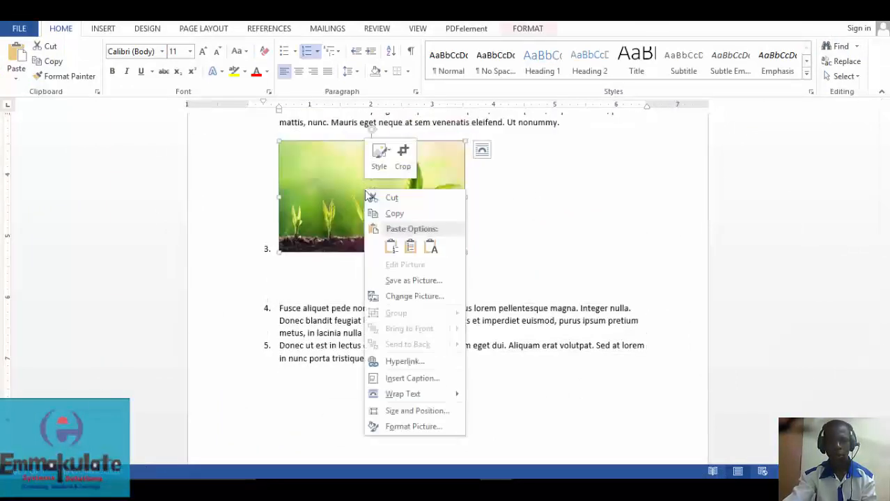
pyautogui.click(395, 218)
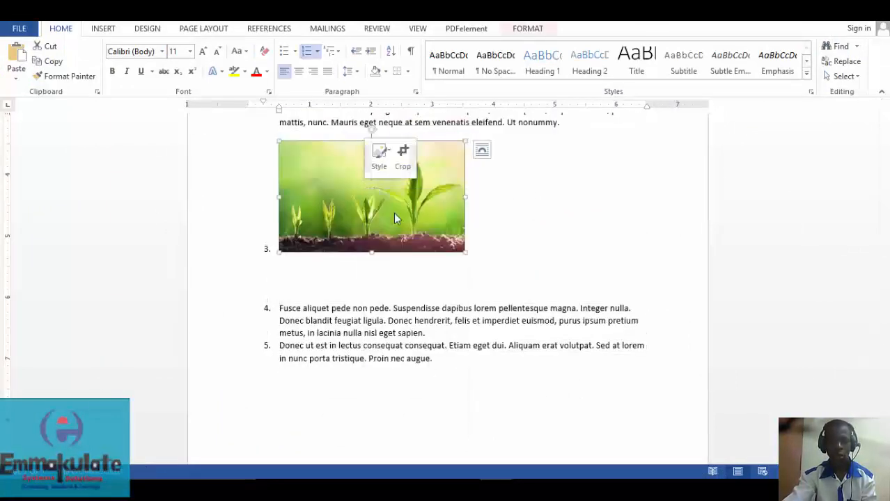
# - Switch to the Google Docs document and paste the plant picture beside the number 3
pyautogui.scroll(2, 367, 258)
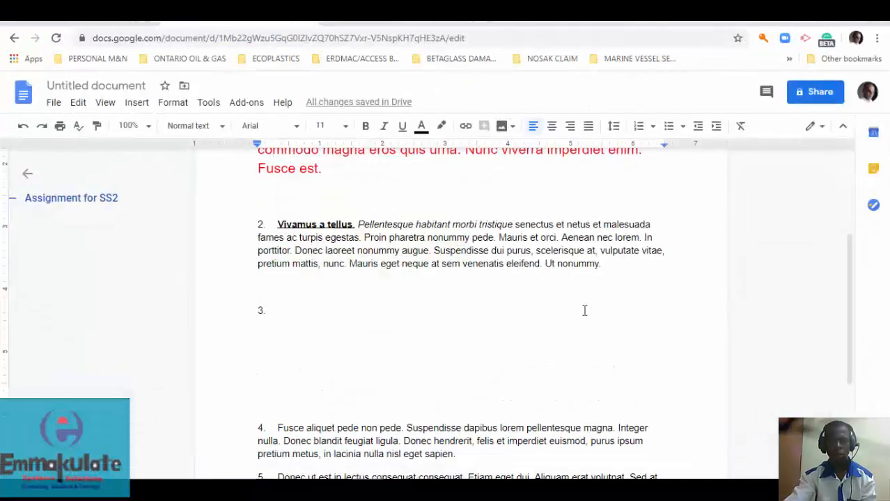
pyautogui.click(299, 306)
pyautogui.rightClick(299, 307)
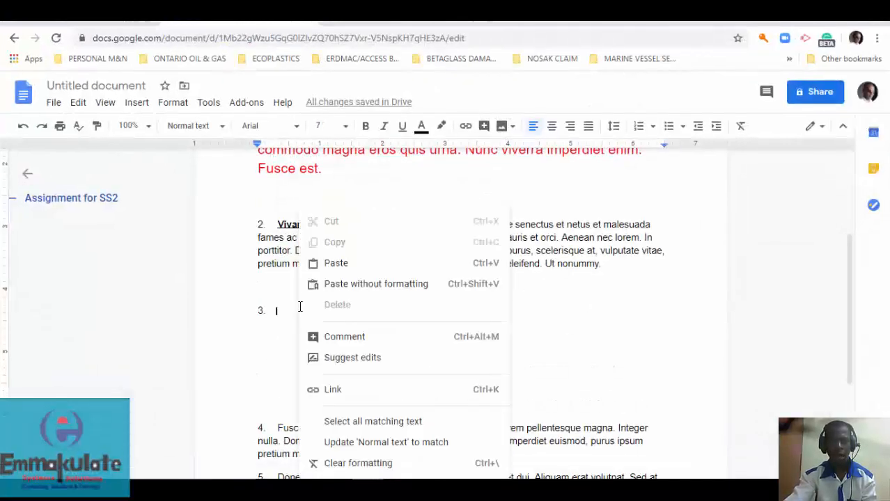
pyautogui.click(335, 264)
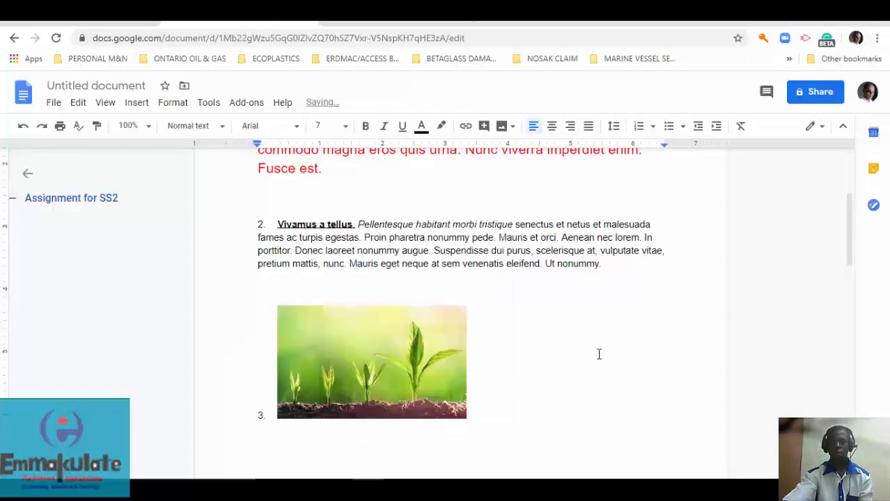
# - Delete the surplus blank lines between the plant picture and item 4
pyautogui.scroll(-5, 599, 354)
pyautogui.click(316, 200)
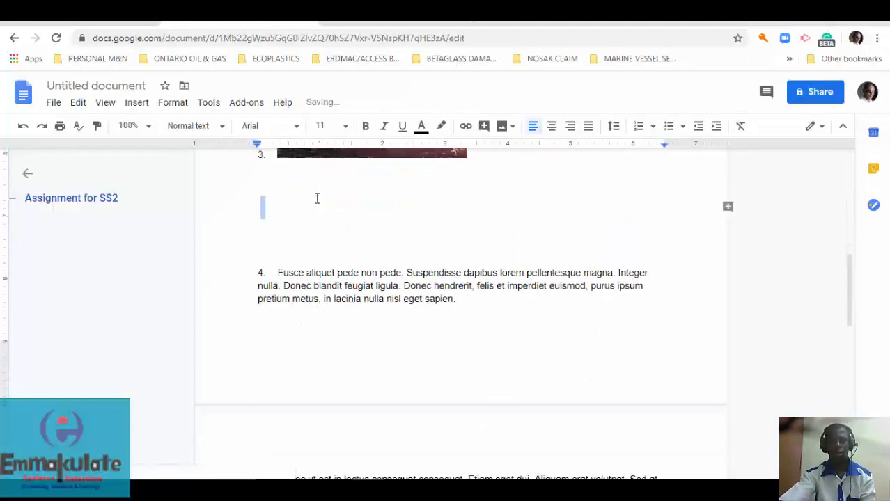
pyautogui.press('Delete')
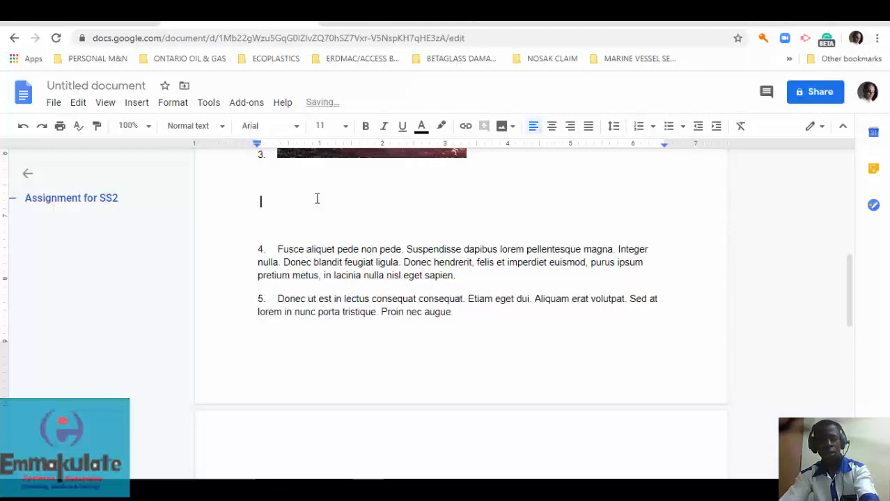
pyautogui.press('Delete')
pyautogui.scroll(6, 469, 227)
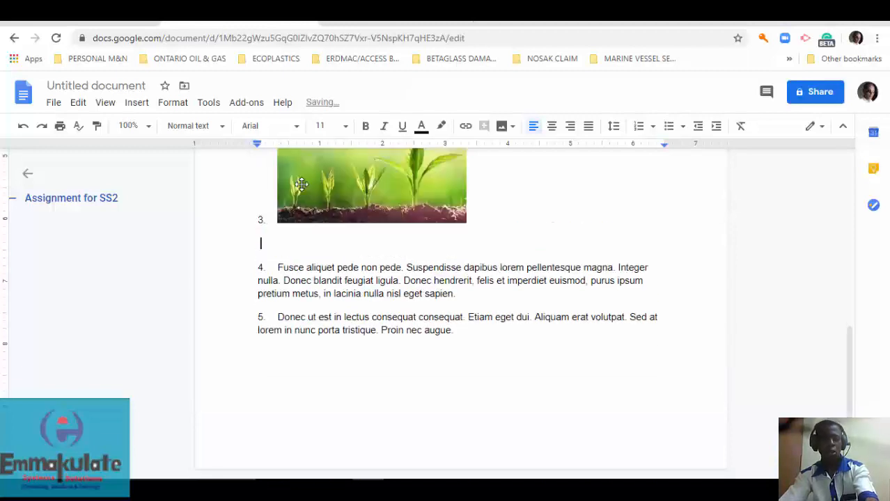
pyautogui.scroll(1, 469, 227)
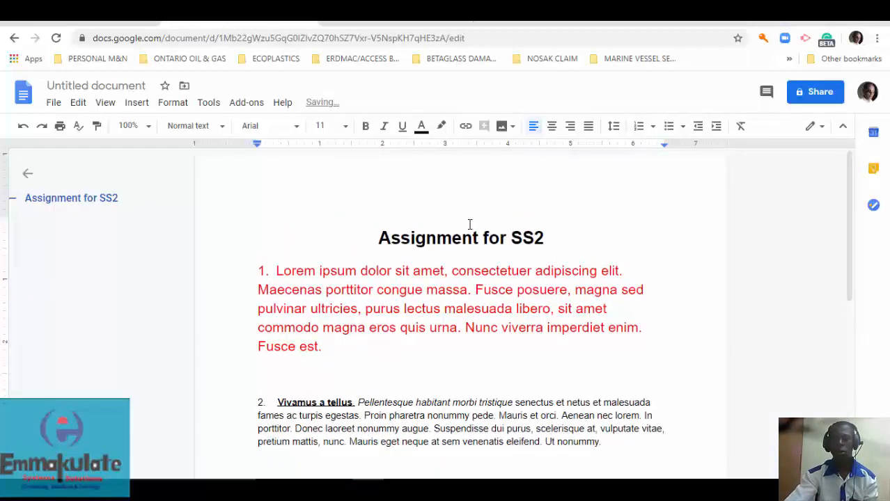
pyautogui.click(389, 189)
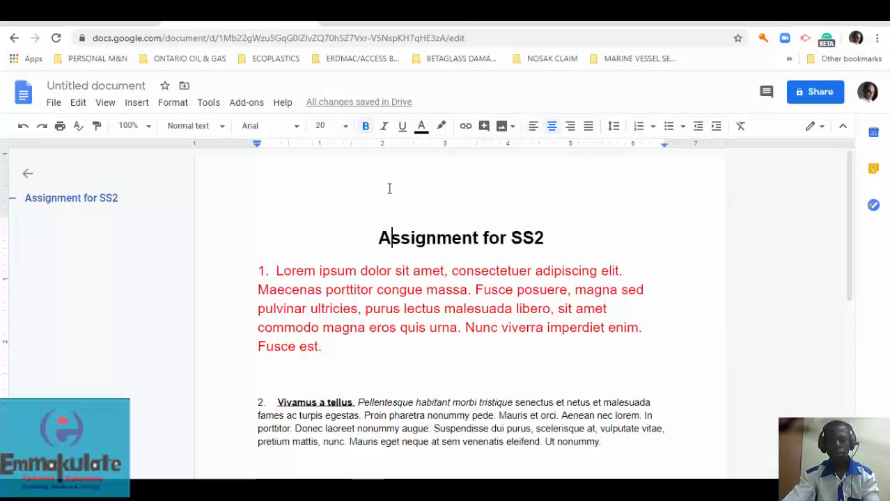
pyautogui.click(353, 237)
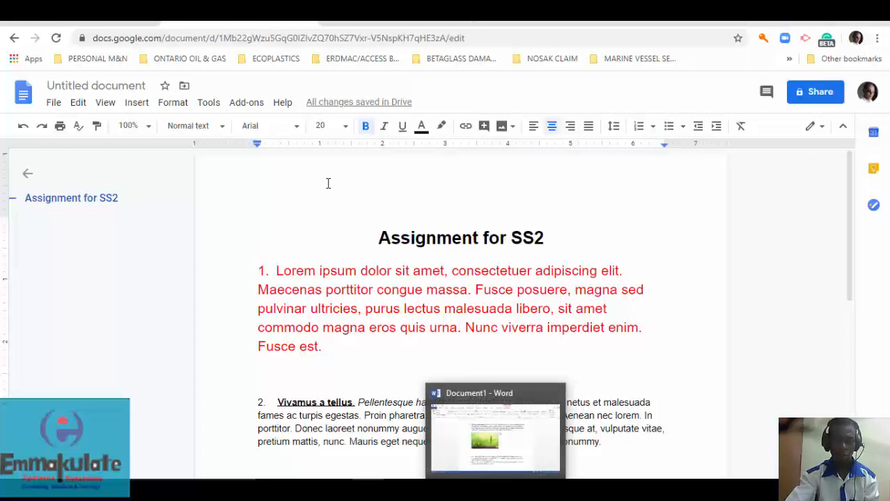
pyautogui.click(79, 104)
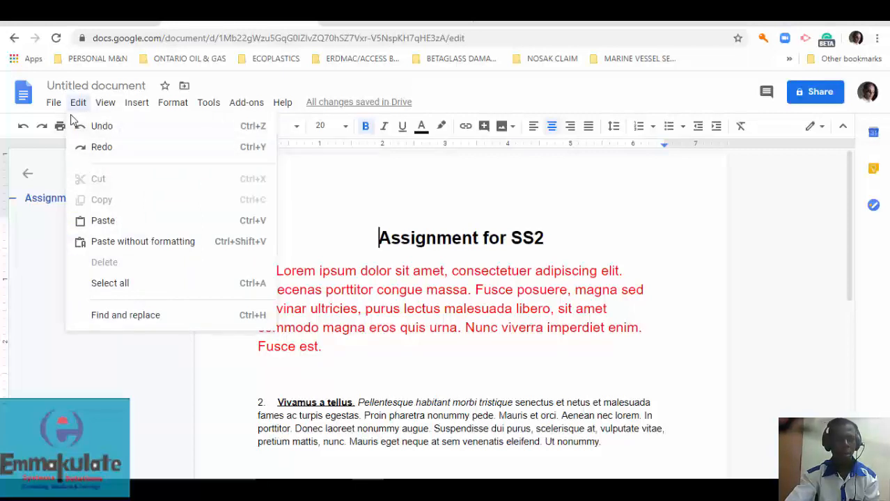
pyautogui.click(56, 111)
pyautogui.click(131, 109)
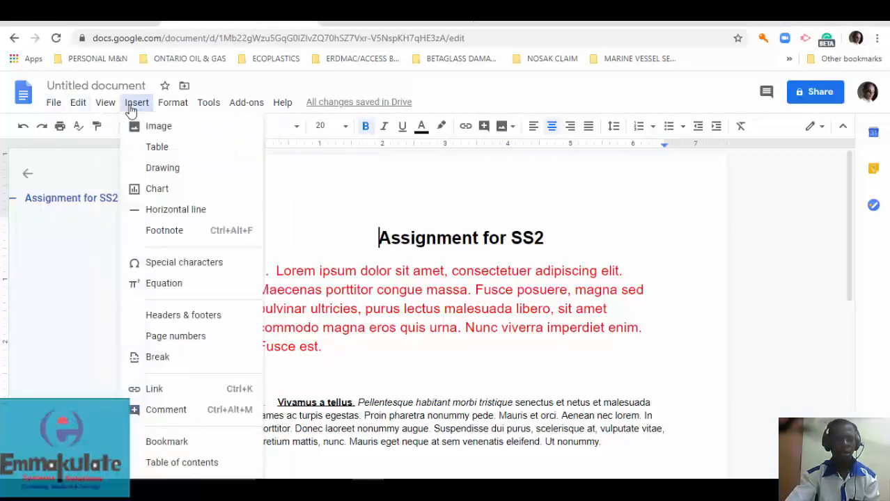
pyautogui.click(453, 238)
pyautogui.scroll(-3, 474, 257)
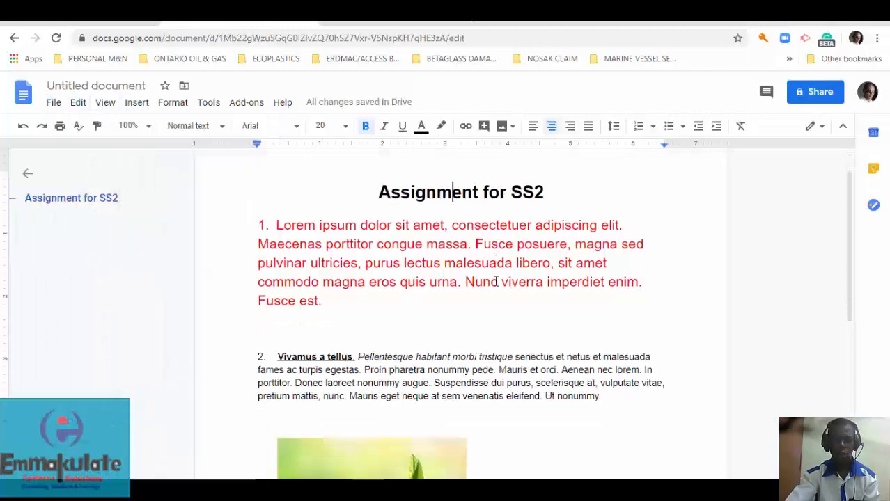
pyautogui.scroll(2, 496, 281)
pyautogui.scroll(-1, 496, 281)
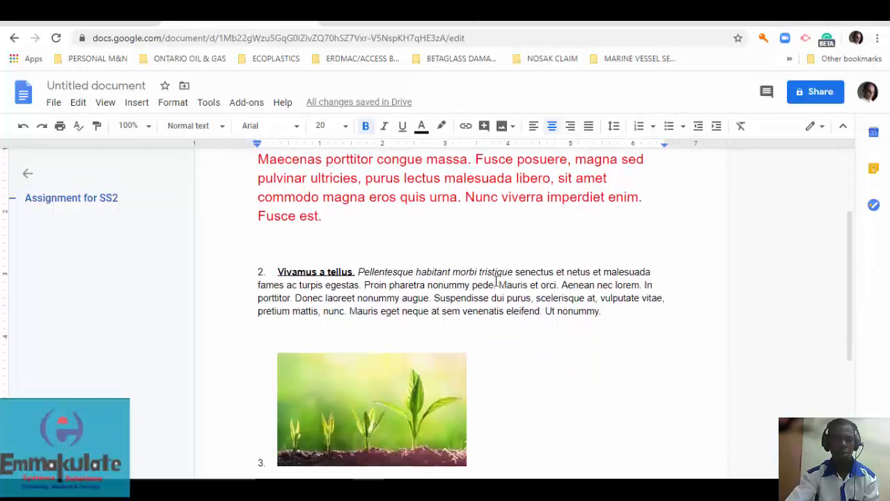
pyautogui.click(136, 105)
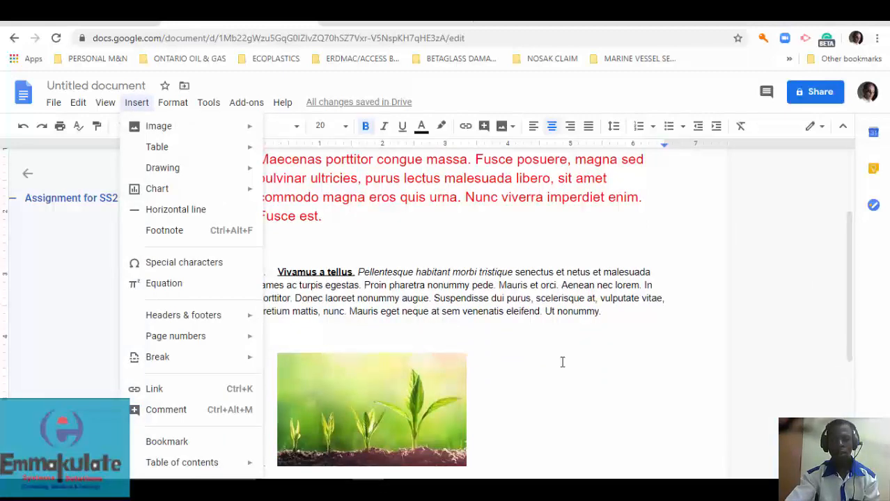
# - Insert a table with four columns and three rows on a new line below item 5
pyautogui.scroll(-4, 557, 355)
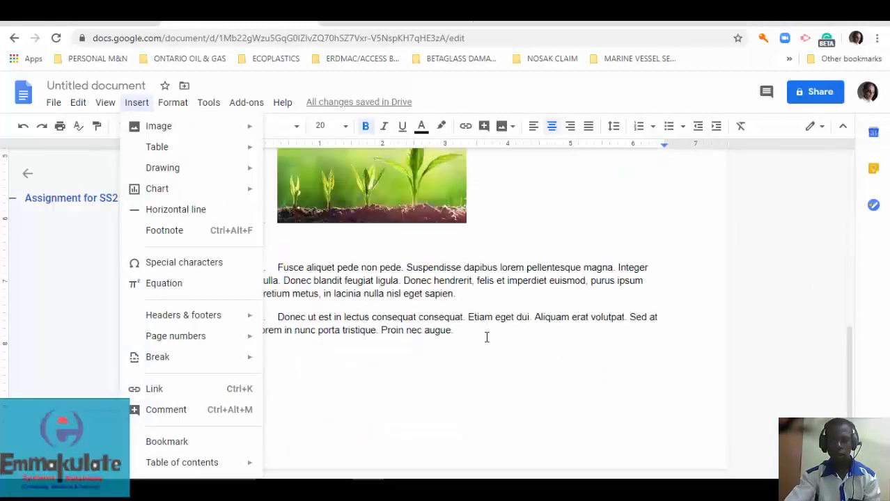
pyautogui.click(487, 337)
pyautogui.press('Return')
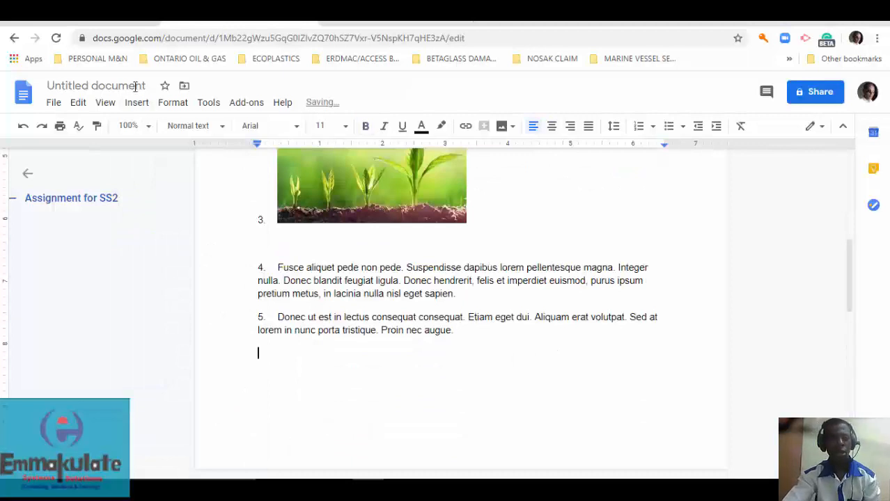
pyautogui.click(136, 105)
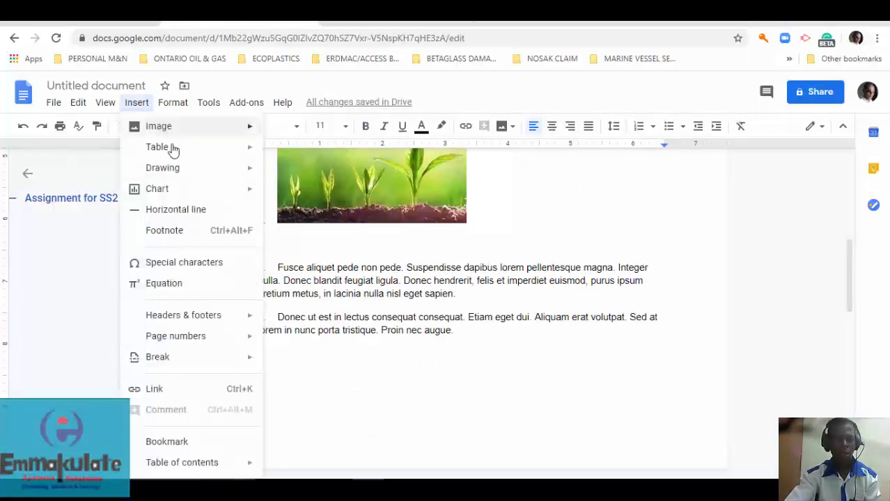
pyautogui.moveTo(175, 150)
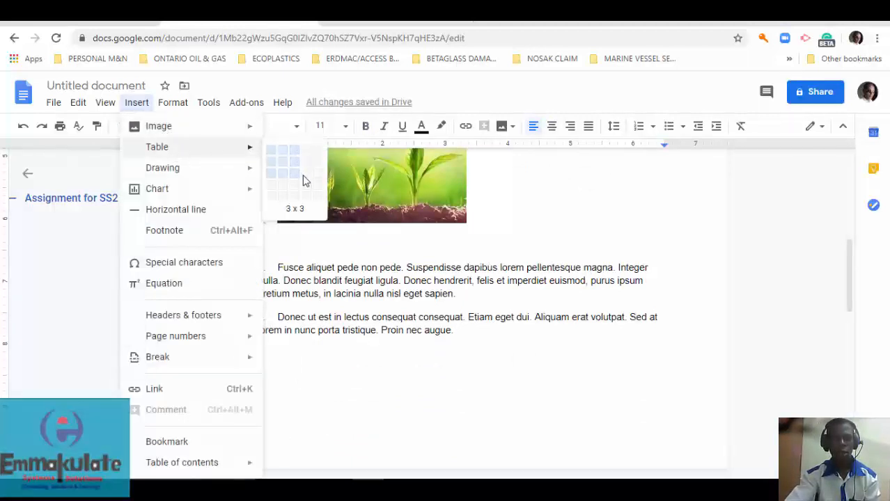
pyautogui.click(305, 150)
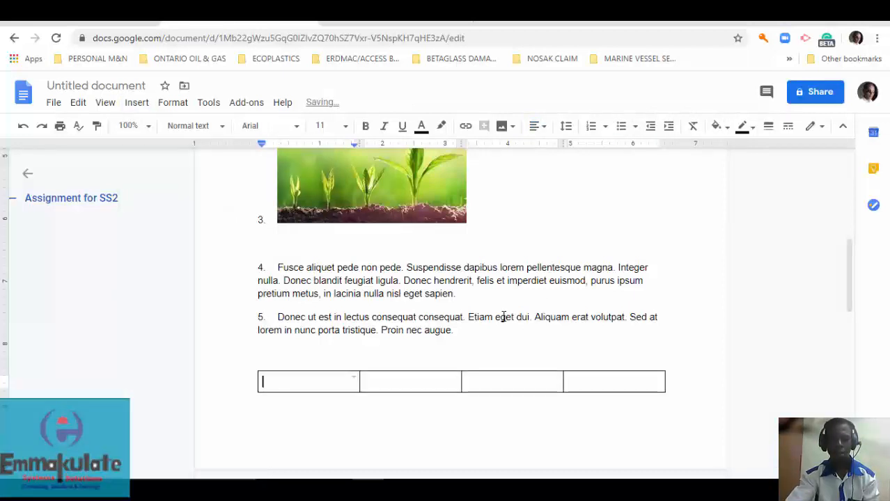
pyautogui.scroll(-1, 502, 314)
pyautogui.scroll(-4, 503, 317)
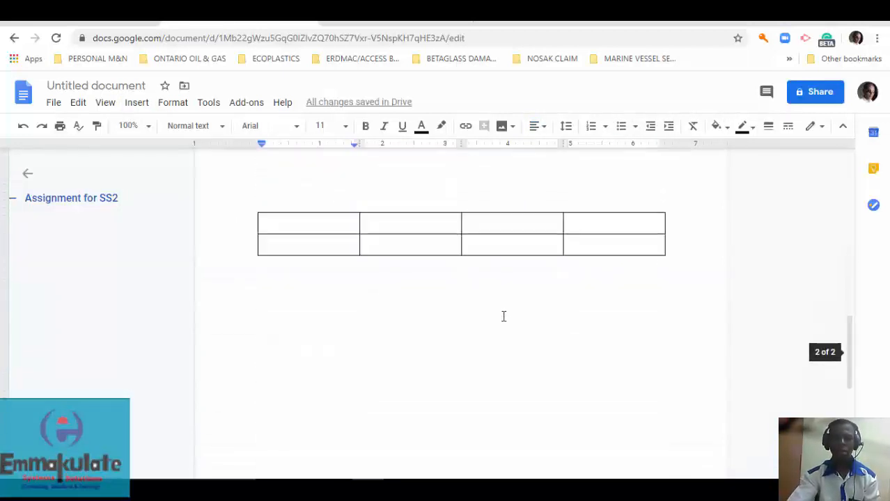
# - Save the document under the name "Assignment for SS2" and open its sharing settings for people and groups
pyautogui.scroll(4, 503, 317)
pyautogui.scroll(7, 503, 316)
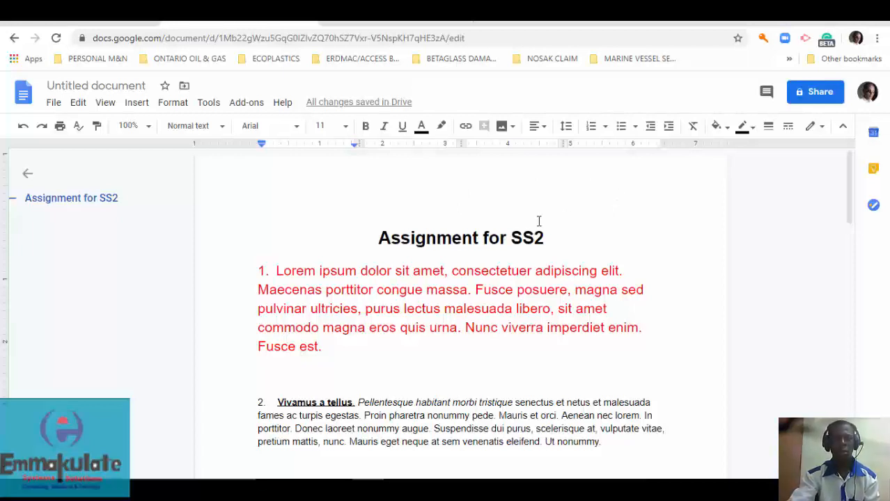
pyautogui.click(821, 92)
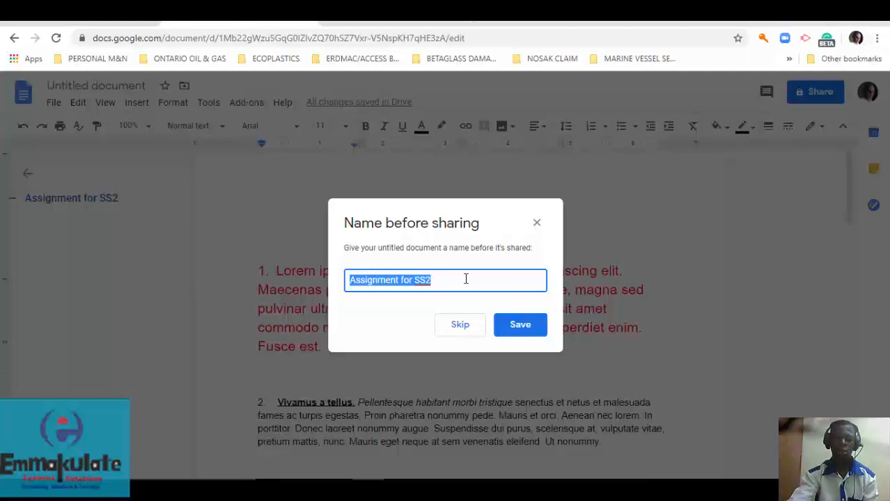
pyautogui.click(528, 333)
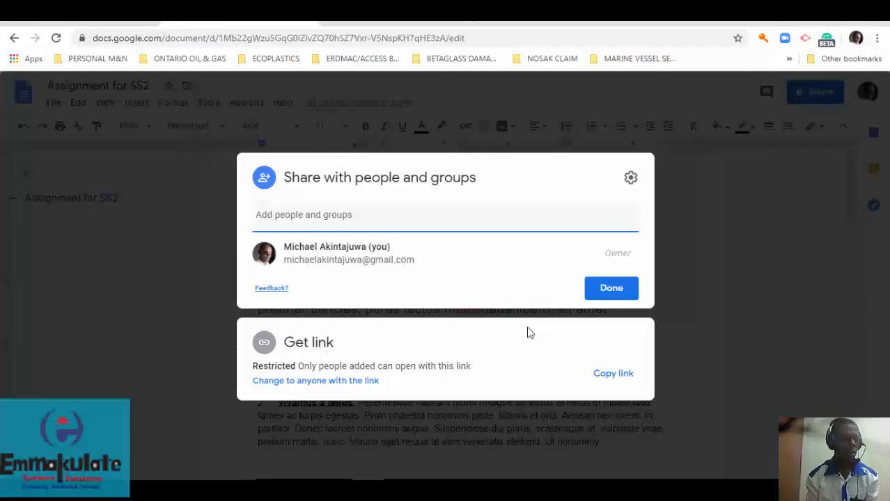
pyautogui.click(476, 290)
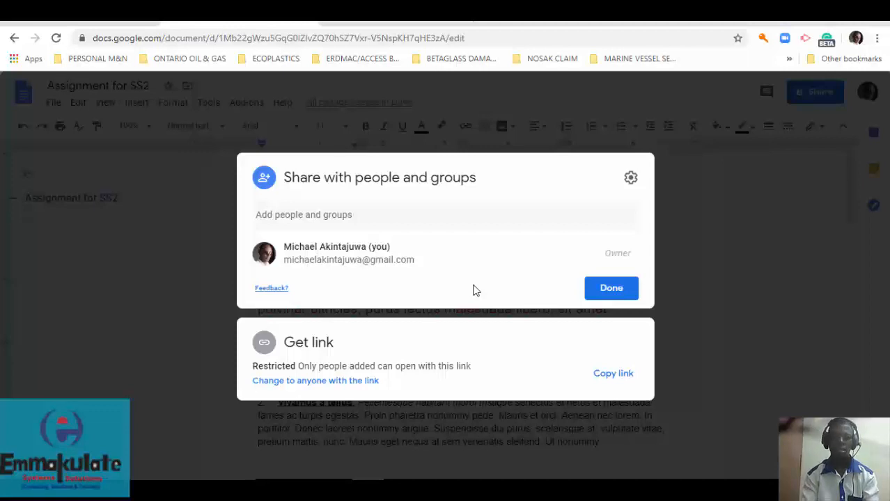
# - Let anyone with the link open the document as Viewer, copy the sharing link and close the sharing settings
pyautogui.click(610, 288)
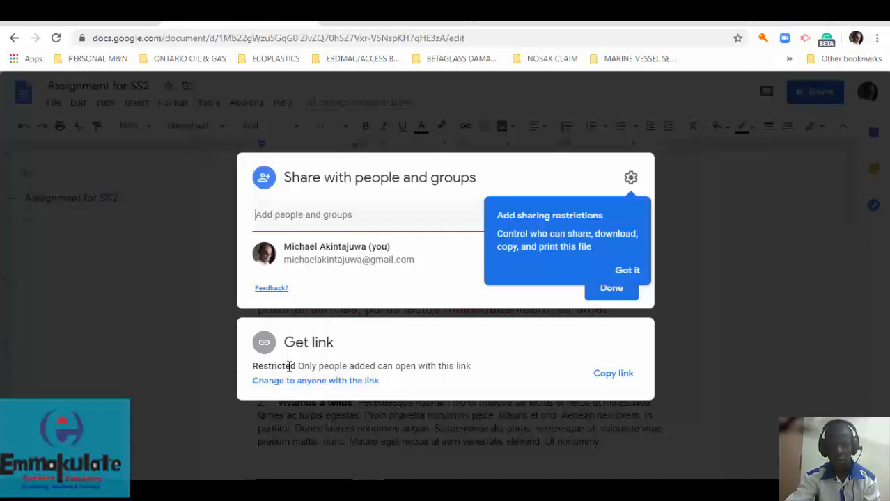
pyautogui.click(310, 382)
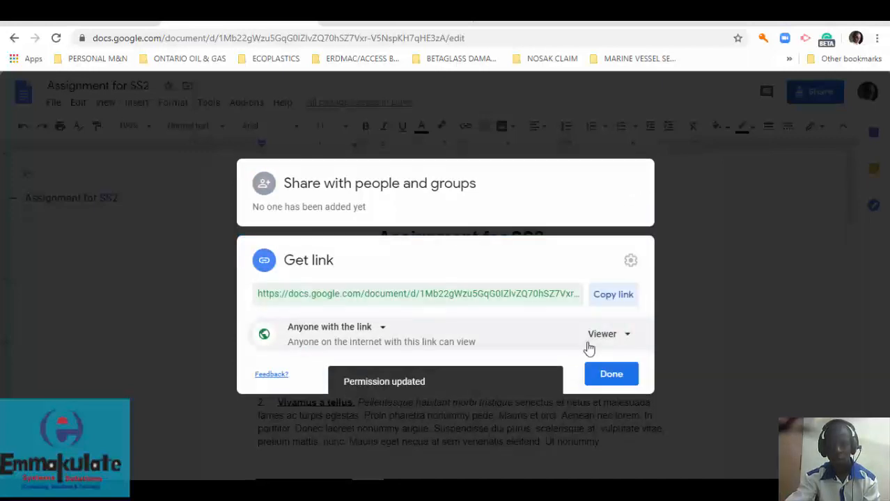
pyautogui.click(627, 338)
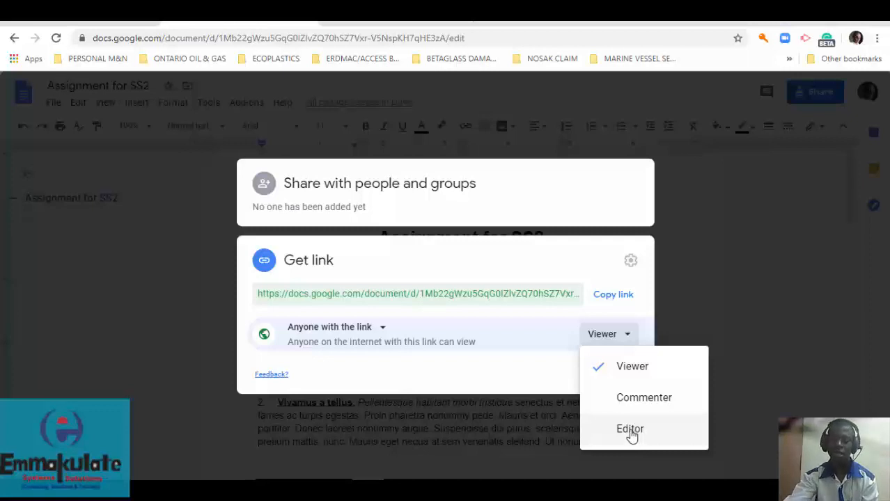
pyautogui.click(632, 368)
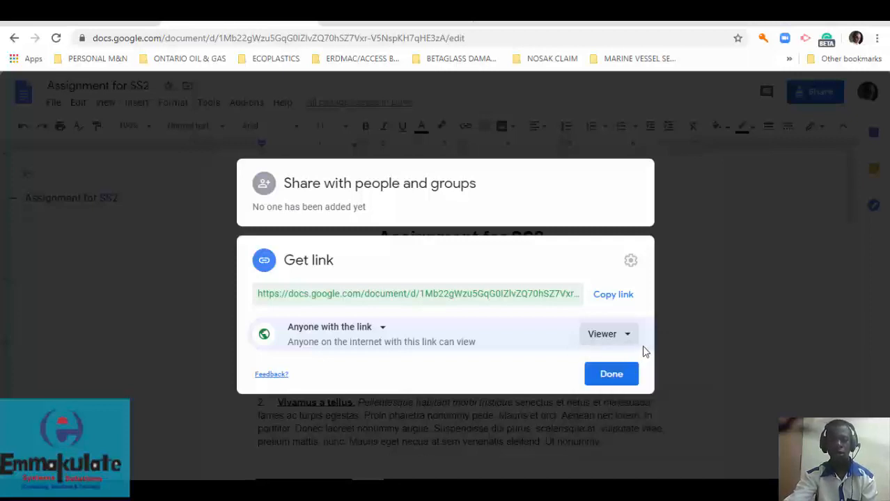
pyautogui.click(622, 298)
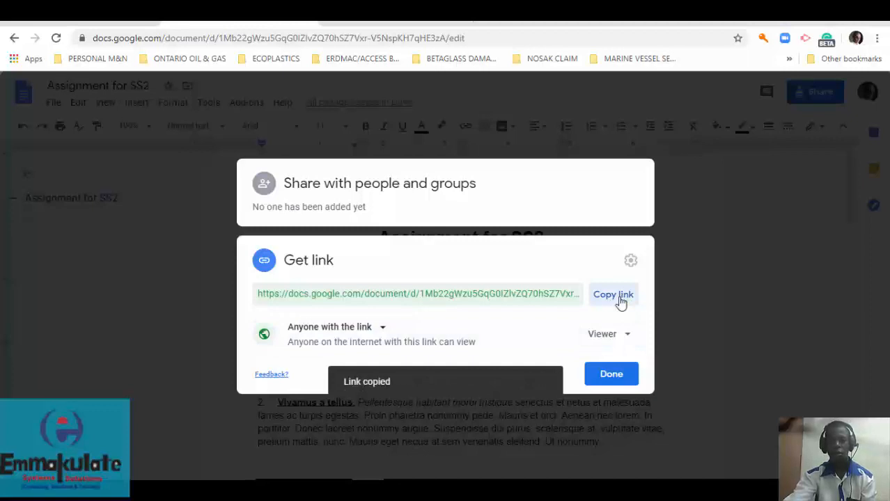
pyautogui.click(612, 383)
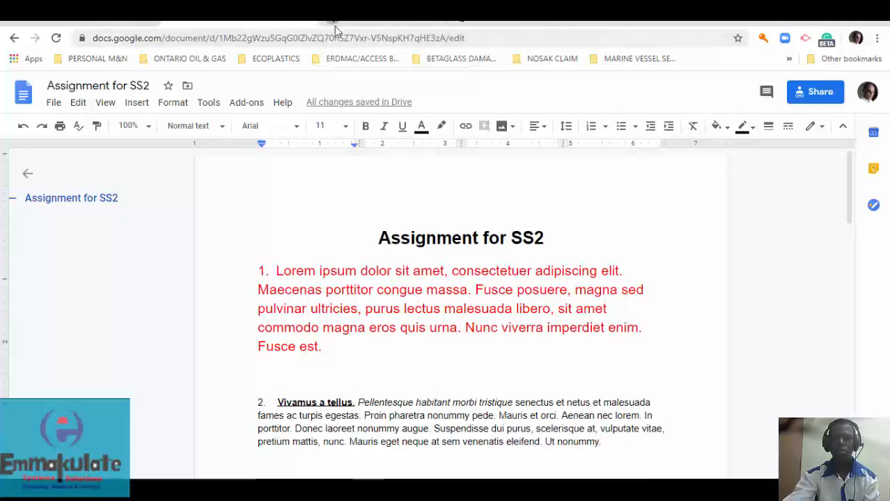
# - Open the copied sharing link of the document in a new browser tab
pyautogui.hotkey('ctrl', 't')
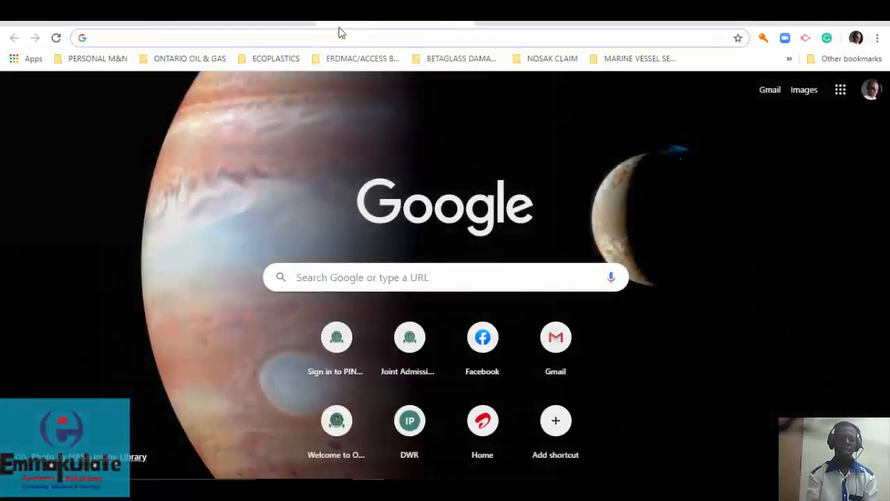
pyautogui.hotkey('ctrl', 'v')
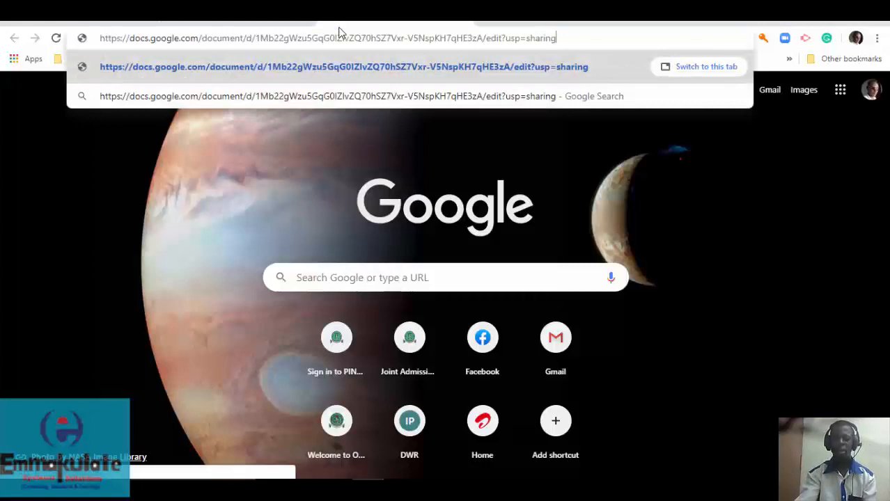
pyautogui.press('Return')
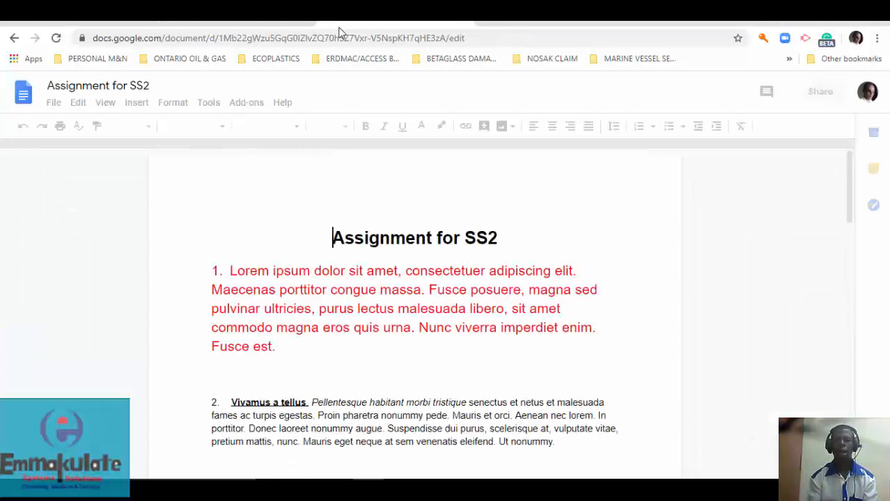
# - Look through the document opened from the link, examining the text, the plant picture and the table
pyautogui.click(367, 271)
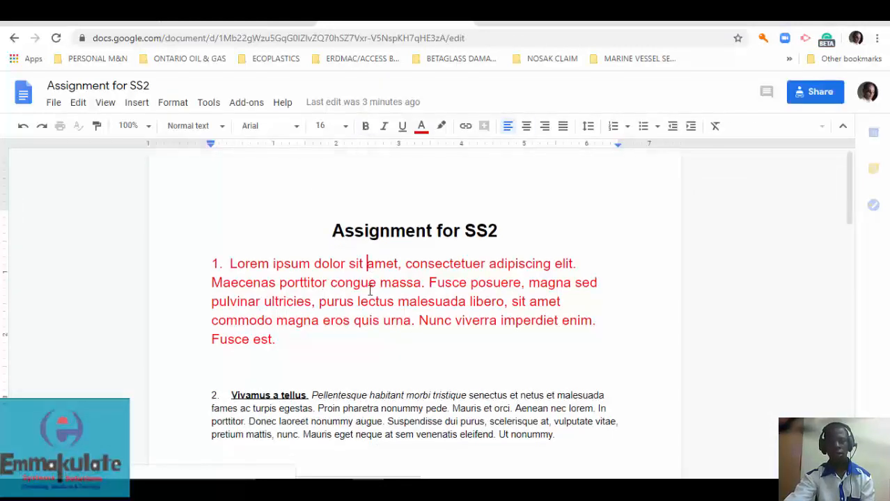
pyautogui.scroll(-2, 308, 307)
pyautogui.scroll(-3, 354, 333)
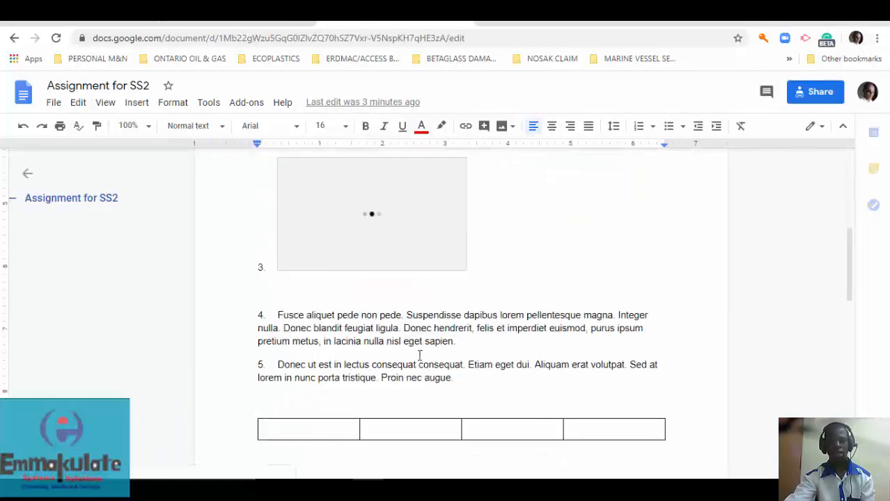
pyautogui.scroll(1, 417, 351)
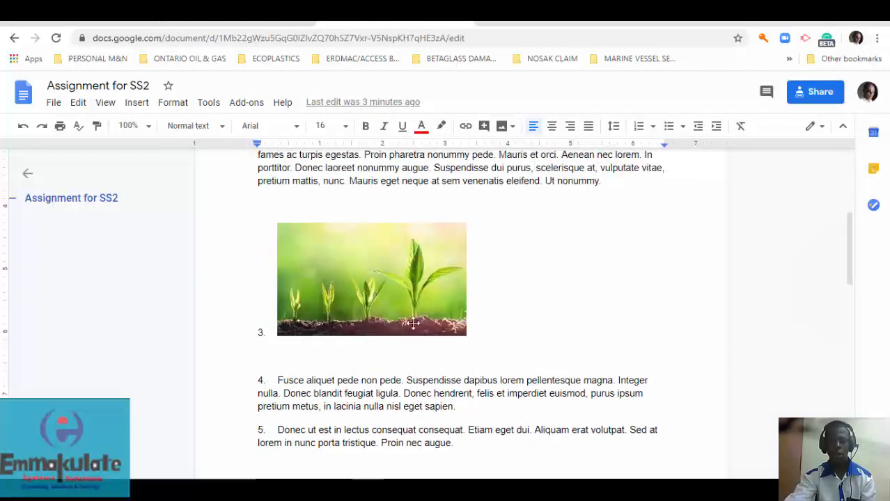
pyautogui.scroll(-7, 493, 307)
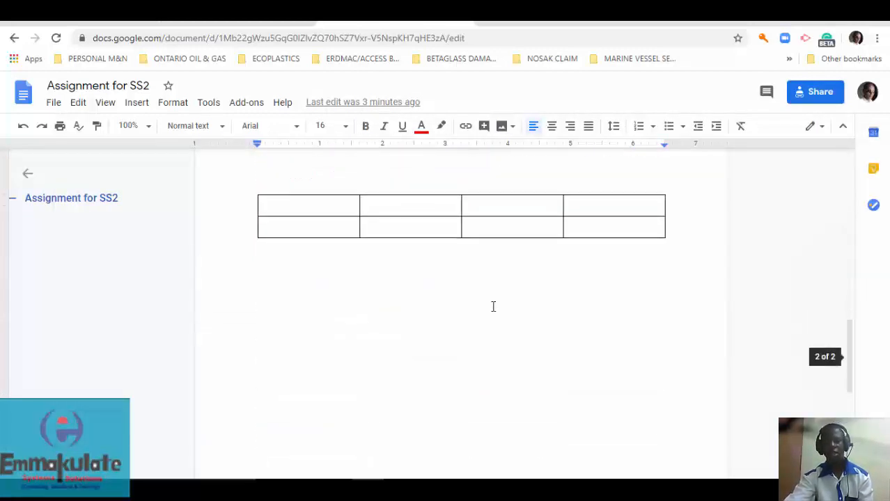
pyautogui.scroll(4, 493, 307)
pyautogui.scroll(2, 493, 307)
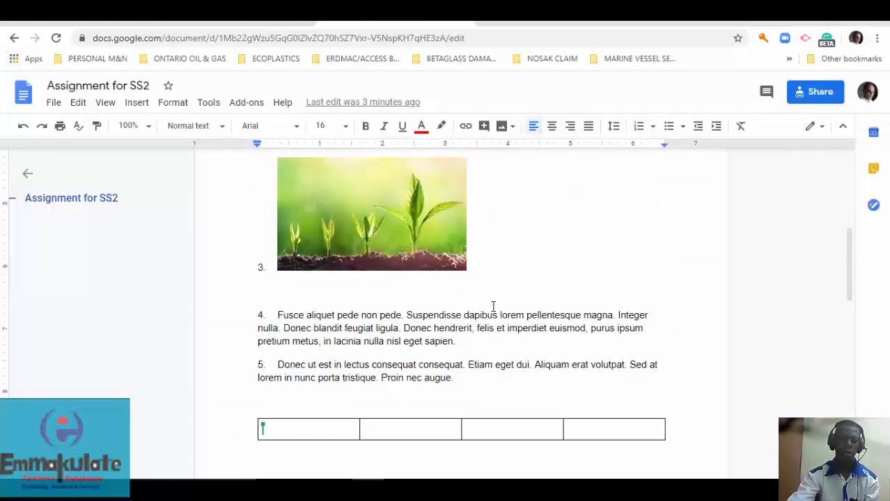
pyautogui.scroll(5, 493, 306)
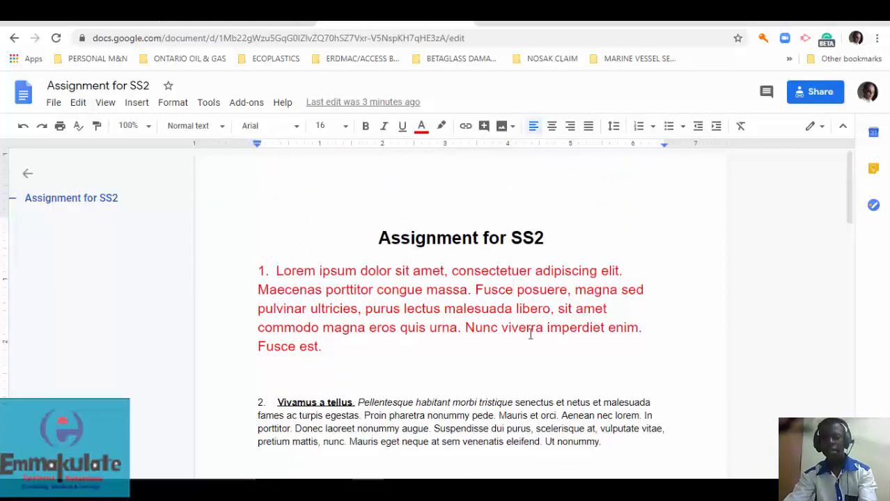
# - Delete and retype the final "e" of "Fusce" before "posuere" in item 1
pyautogui.press('BackSpace')
pyautogui.write('e')
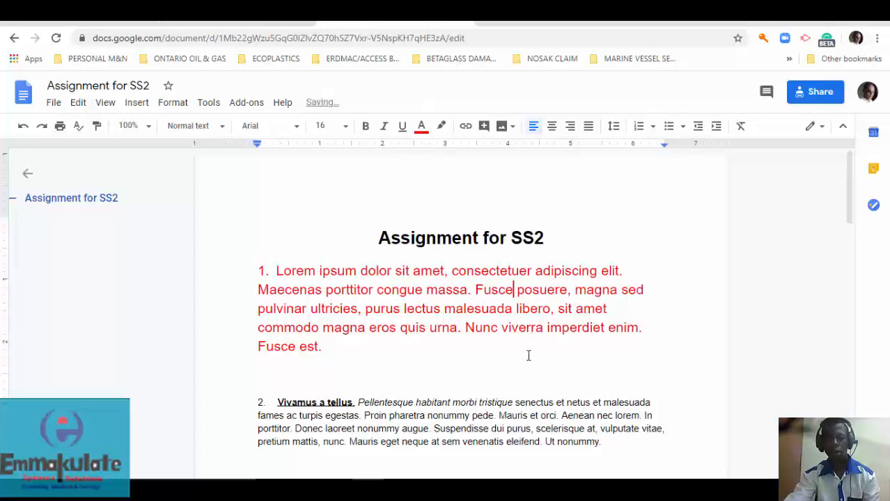
pyautogui.click(500, 328)
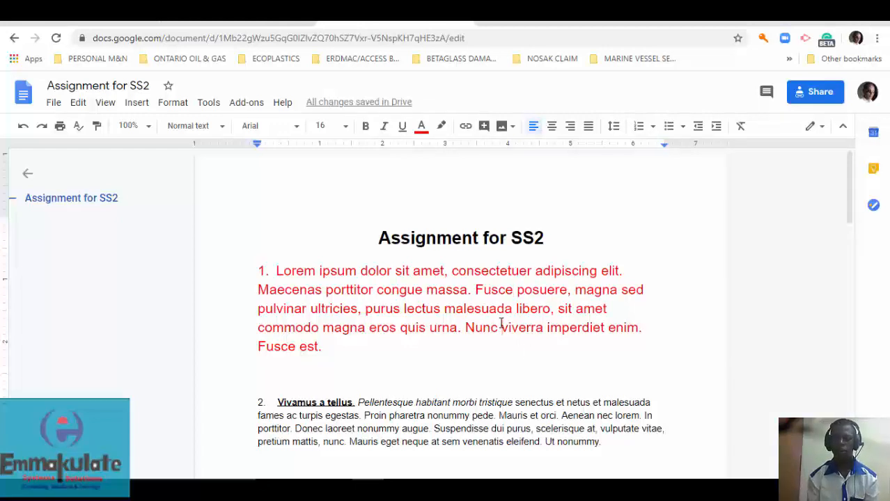